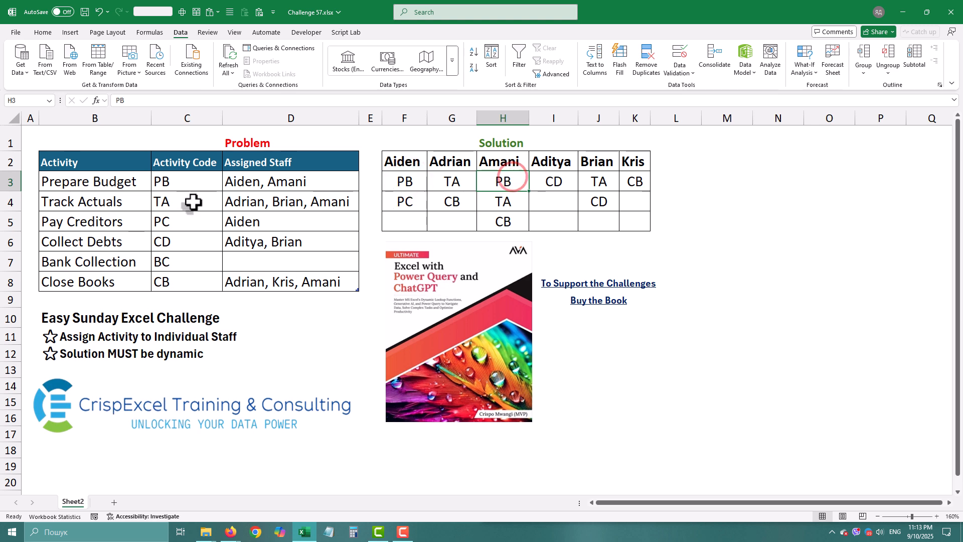
Load the activity table with its Assigned Staff column into the Power Query Editor
drag(258, 189, 271, 282)
drag(417, 180, 627, 219)
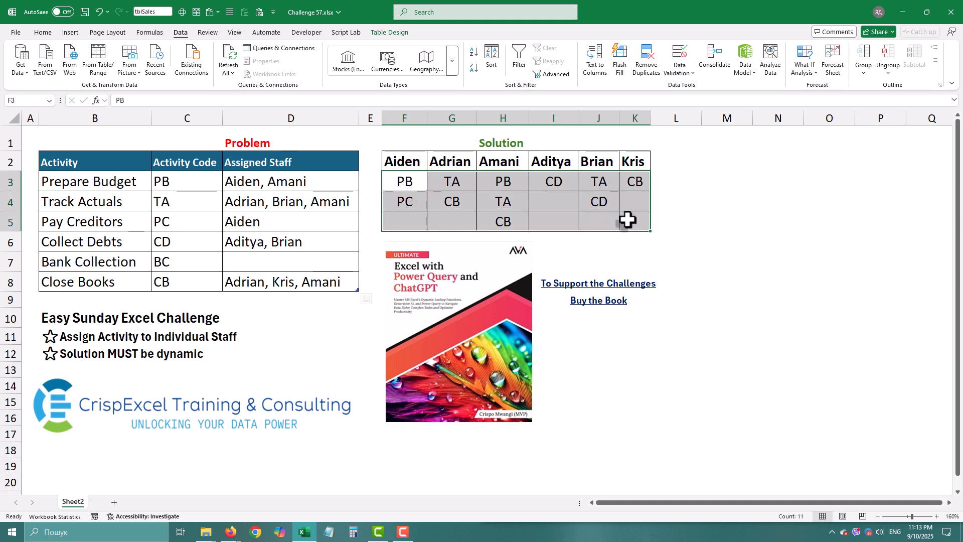
drag(627, 219, 624, 220)
click(231, 221)
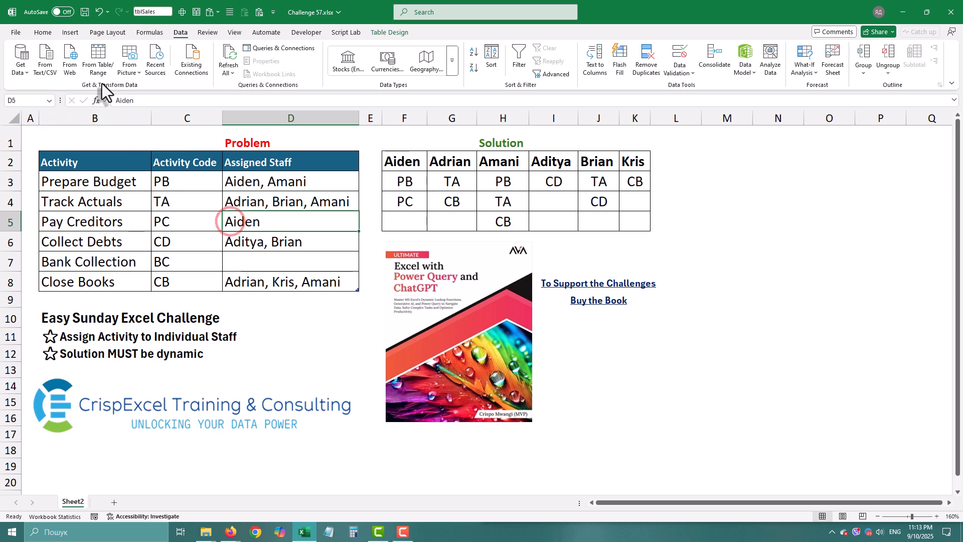
click(97, 61)
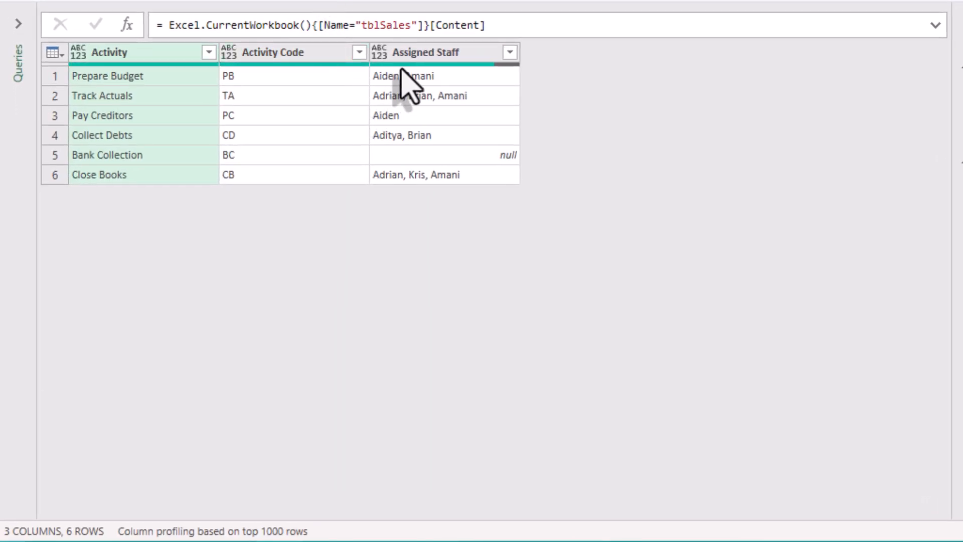
Drill down into the Assigned Staff column to turn it into a list, and check its entries
click(424, 52)
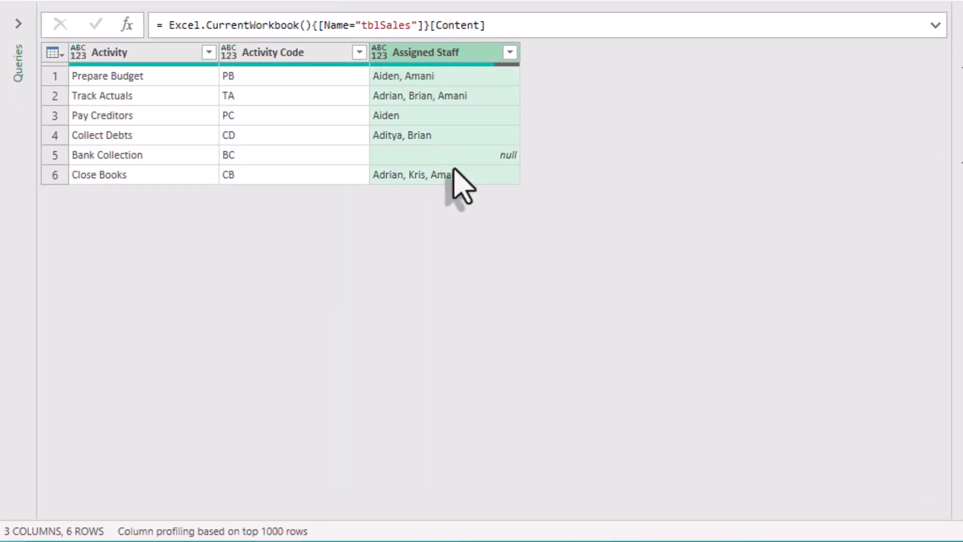
right_click(413, 49)
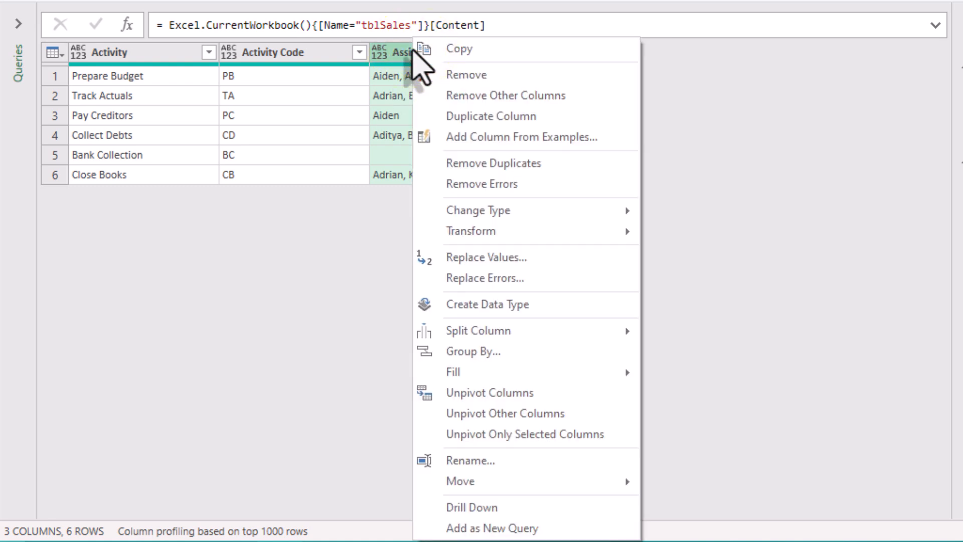
click(522, 506)
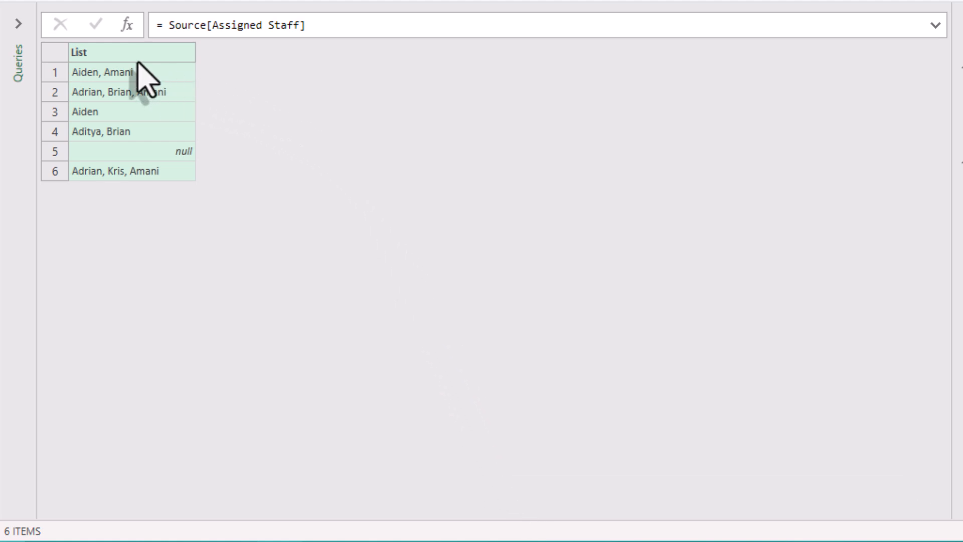
click(98, 71)
click(105, 92)
click(108, 112)
click(114, 131)
click(129, 171)
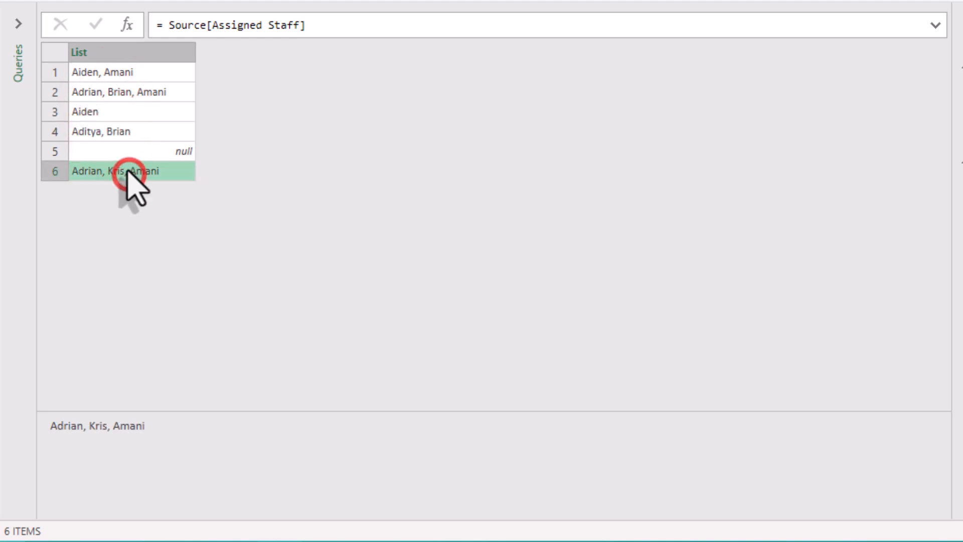
Wrap Source[Assigned Staff] in Text.Combine with the separator ", " to join all staff entries into one text
click(167, 25)
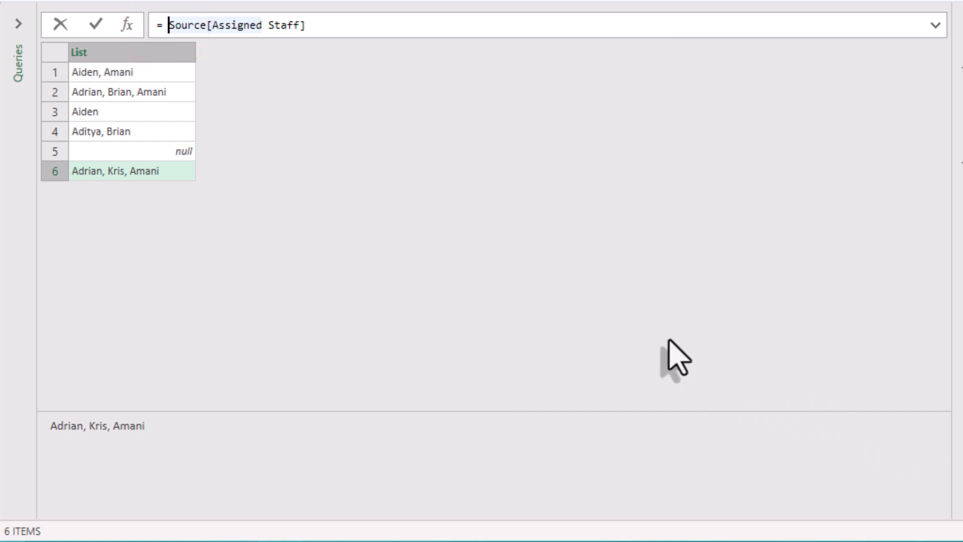
key(Left)
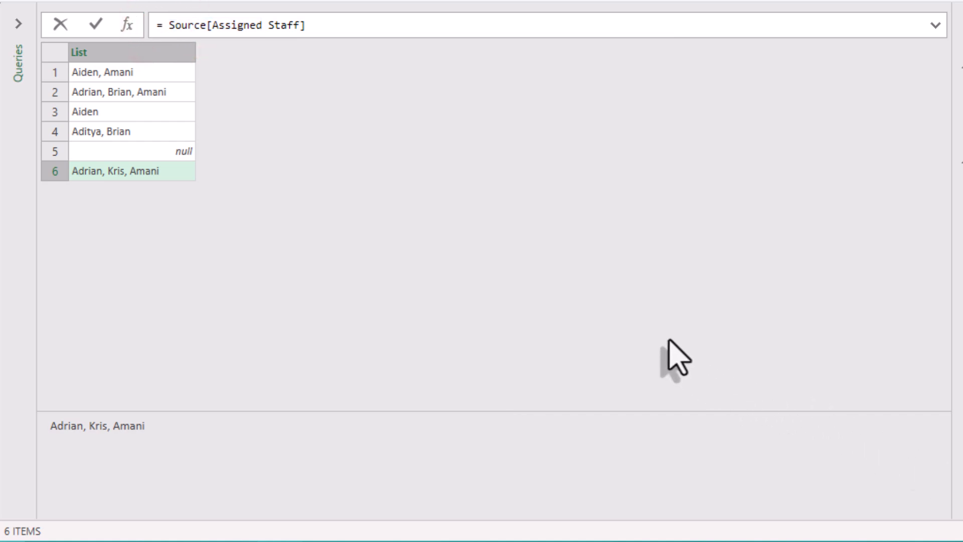
text(text)
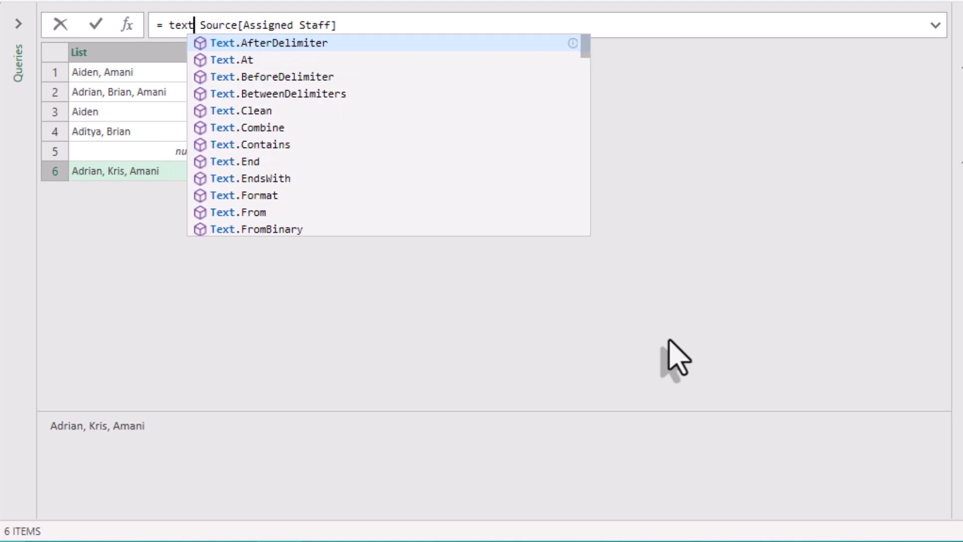
text(c)
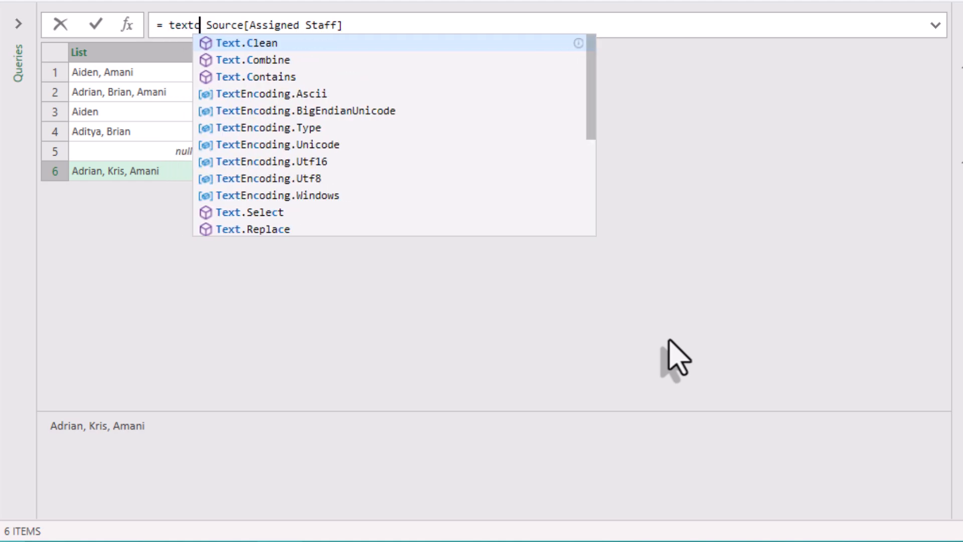
text(o)
key(Tab)
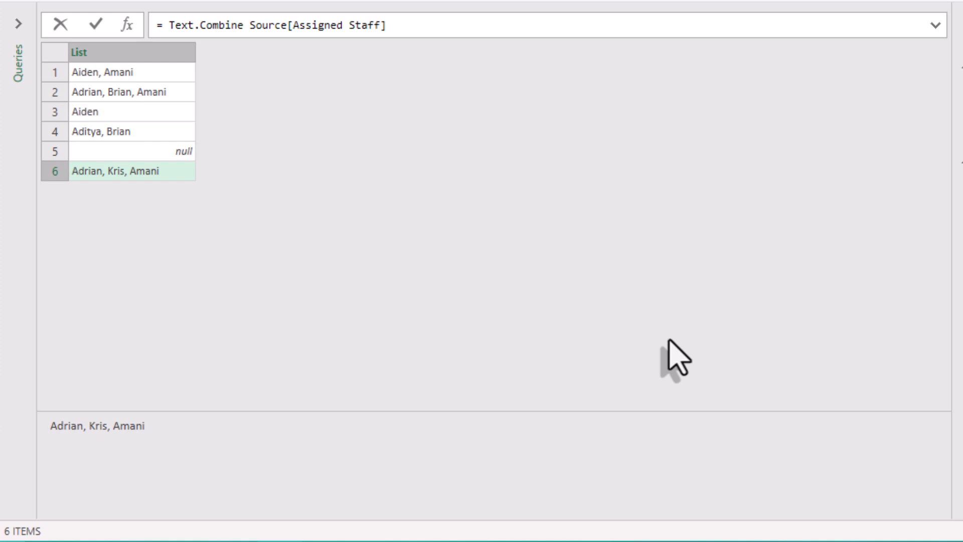
text(()
key(Delete)
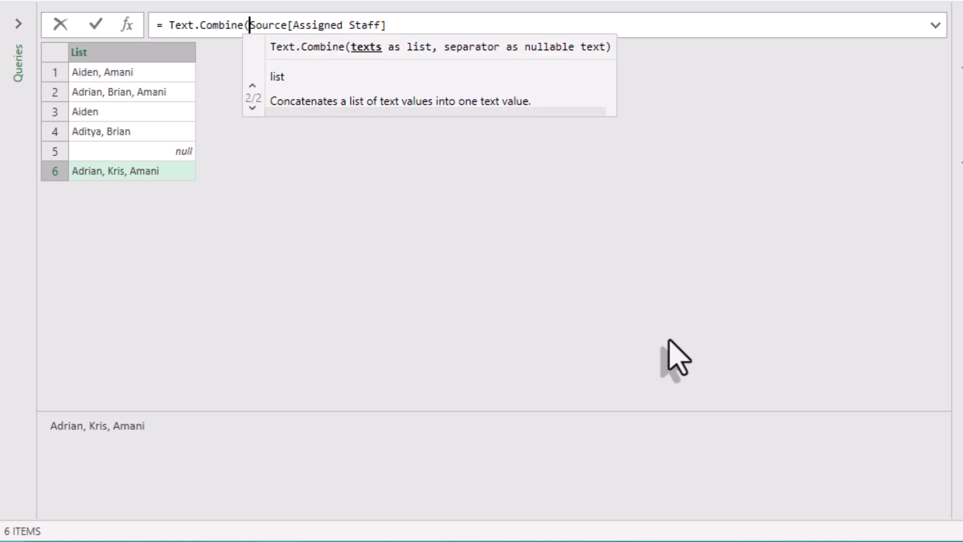
key(End)
text(,",)
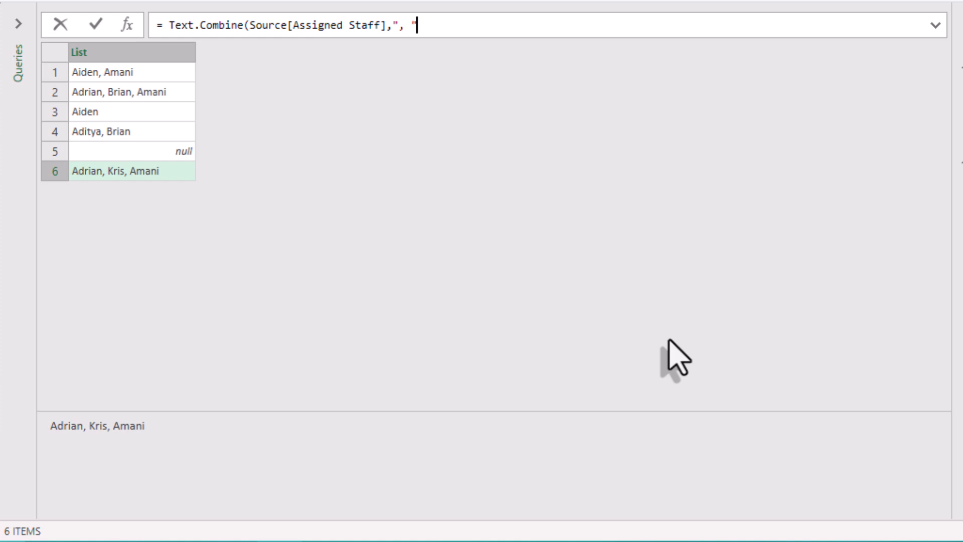
click(439, 86)
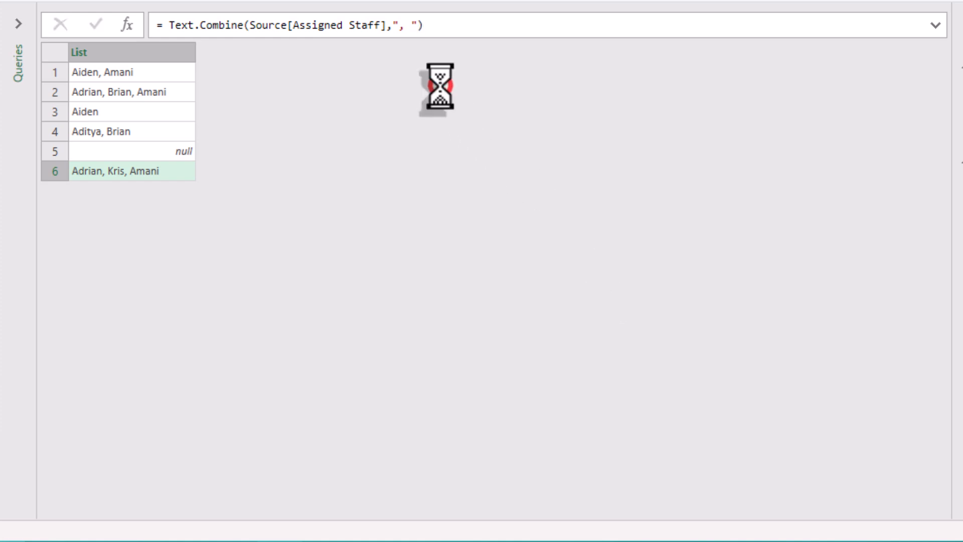
drag(40, 53, 470, 64)
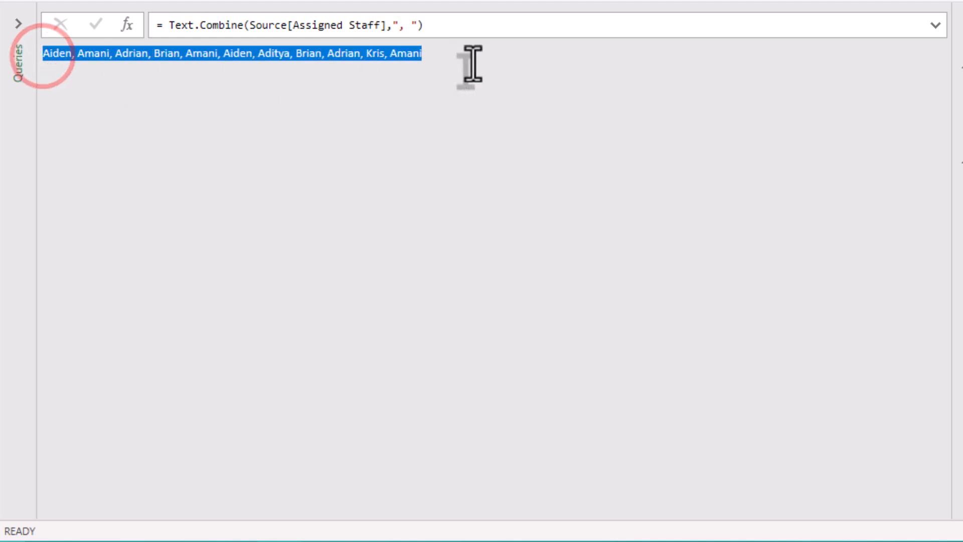
Wrap the Text.Combine formula in Text.Split with the delimiter ", " to list each staff name separately
click(165, 25)
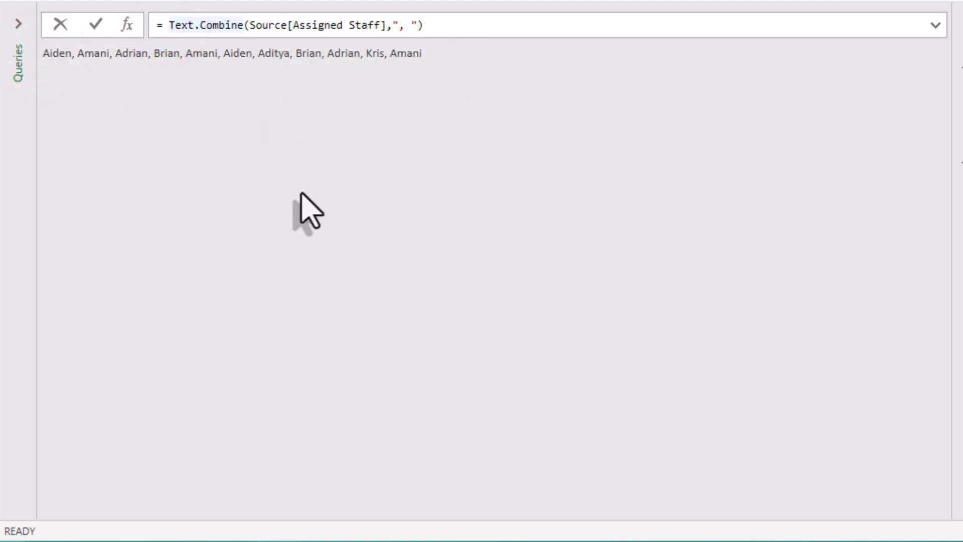
text(Text.)
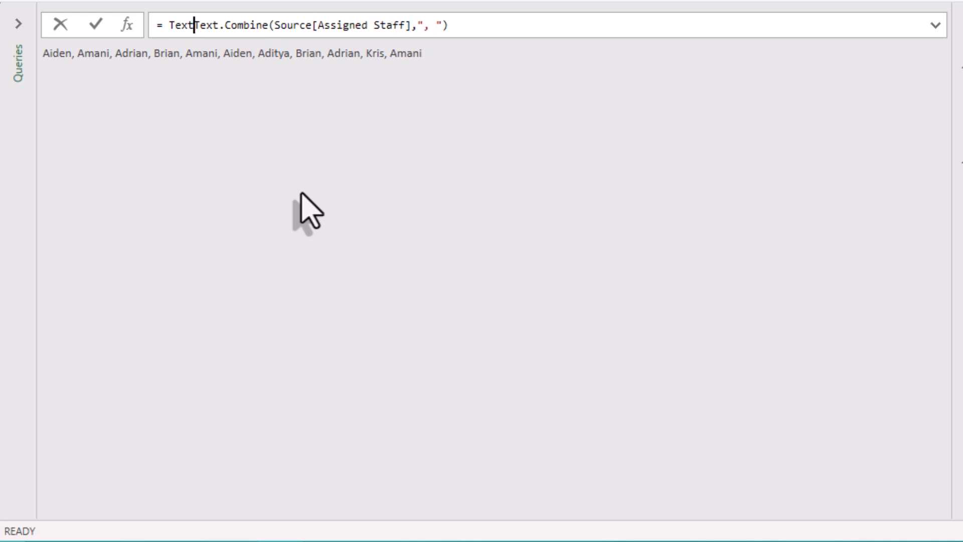
text(Split)
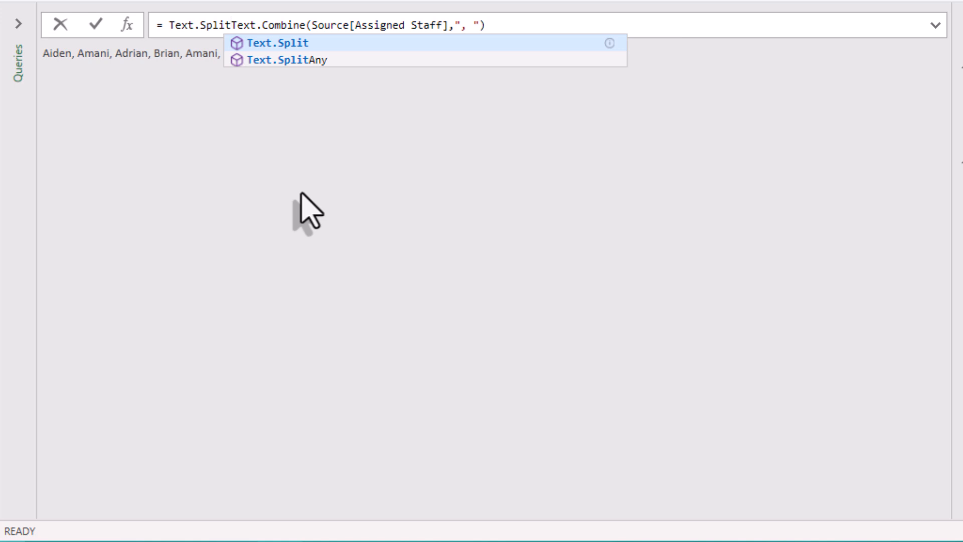
text(()
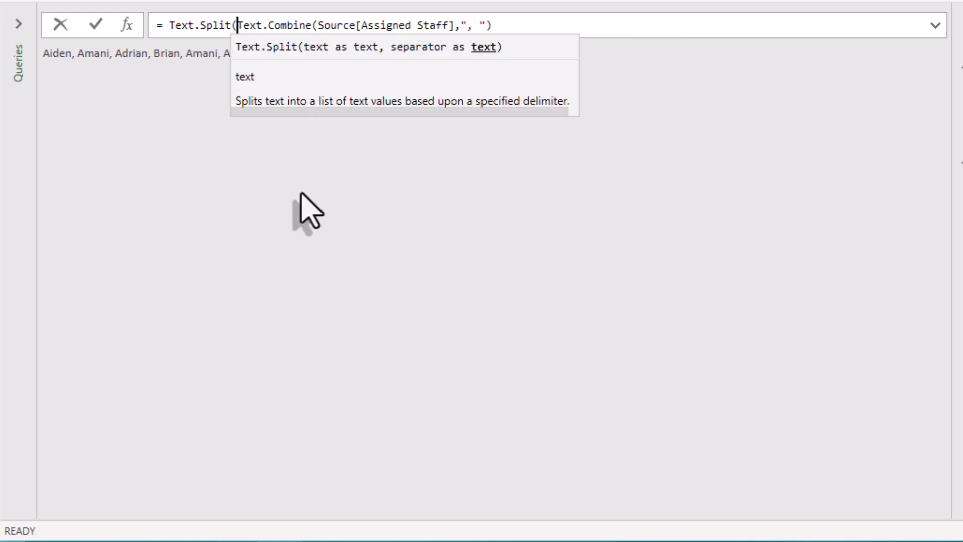
key(End)
text(,")
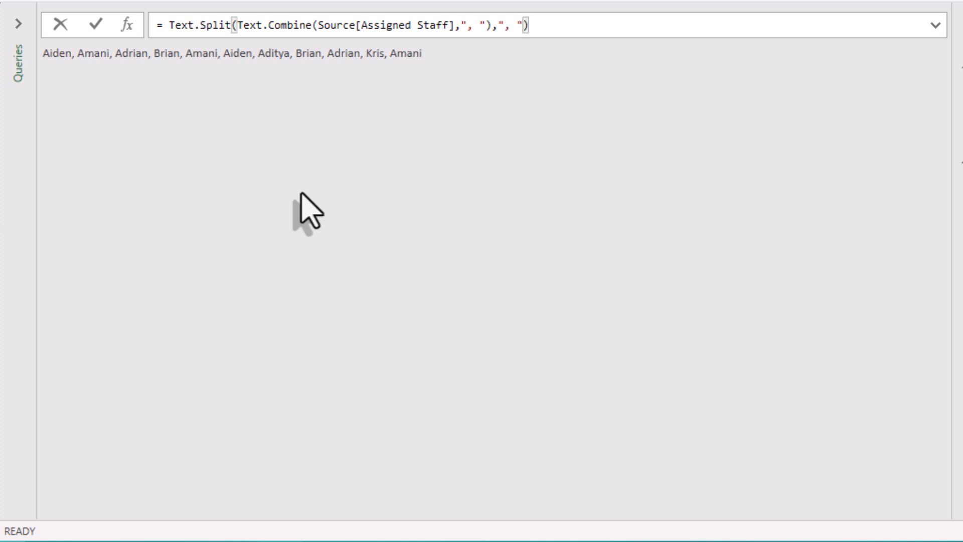
click(300, 192)
click(166, 69)
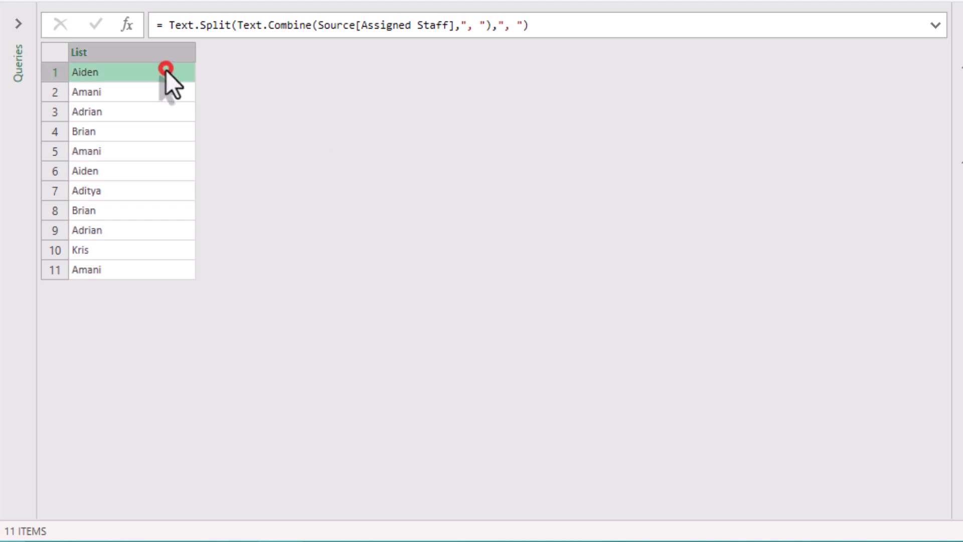
click(168, 92)
click(157, 109)
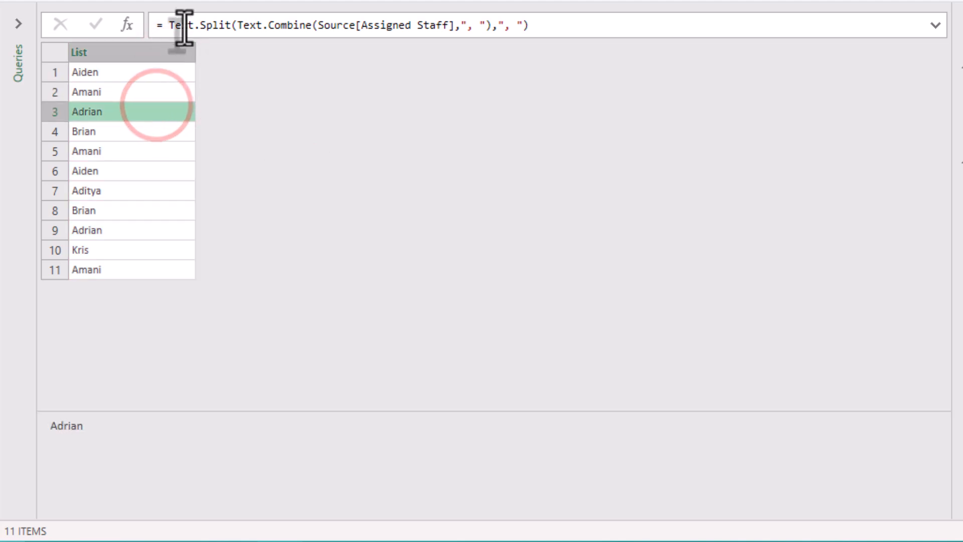
Wrap the Text.Split formula in List.Distinct to remove duplicate staff names, and check the list entries
click(159, 25)
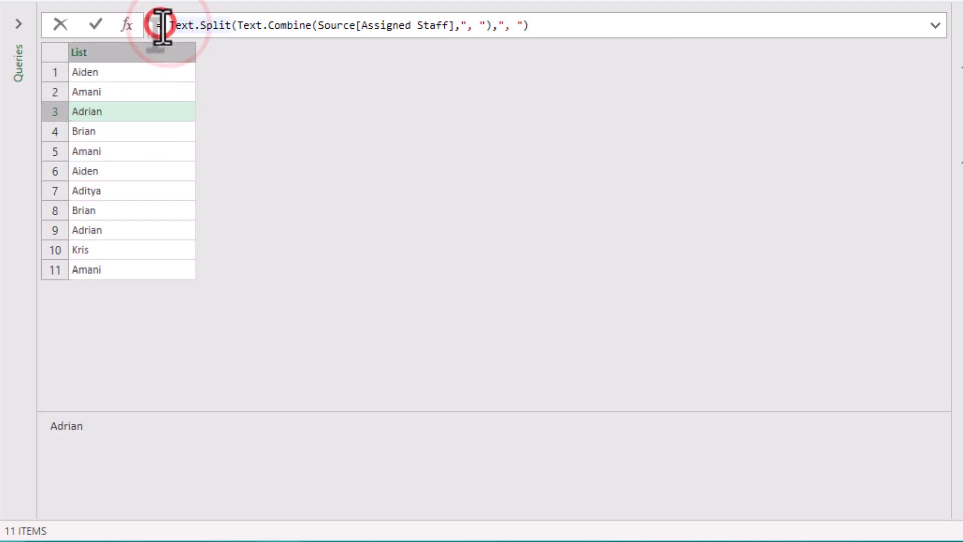
key(Left)
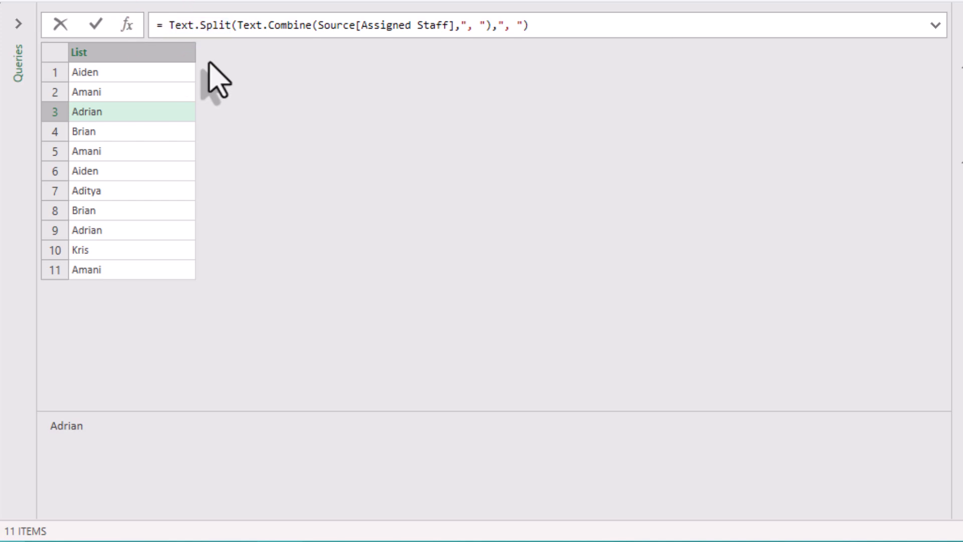
text(list)
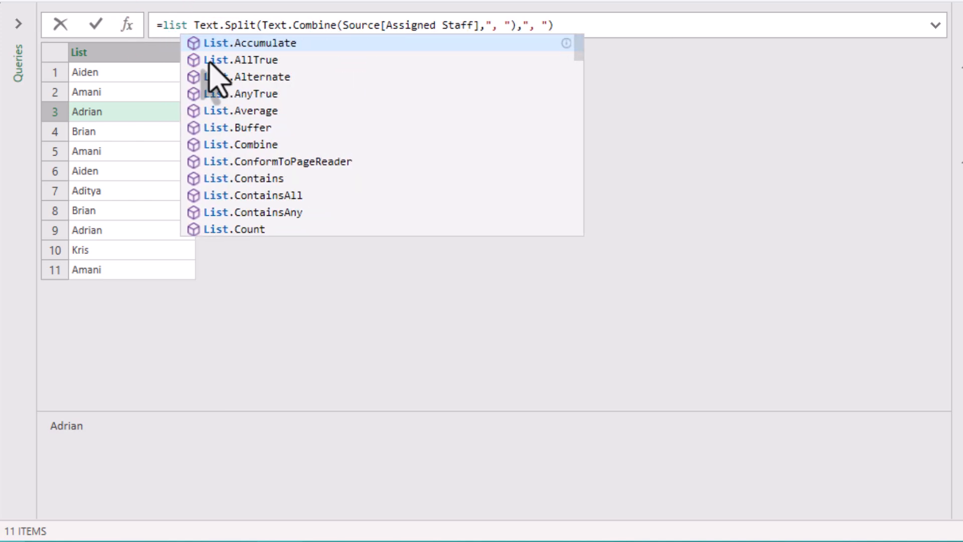
text(dis)
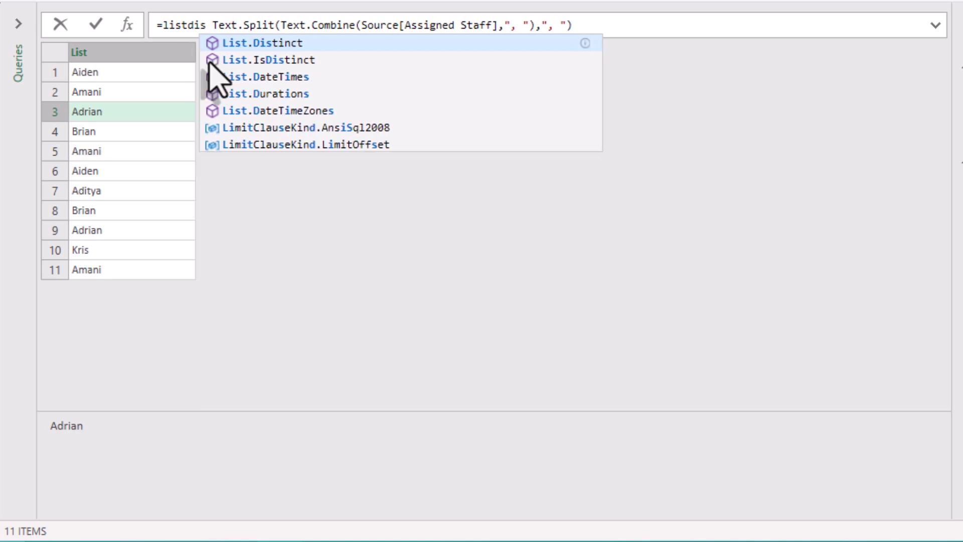
key(Tab)
text(()
key(Delete)
key(End)
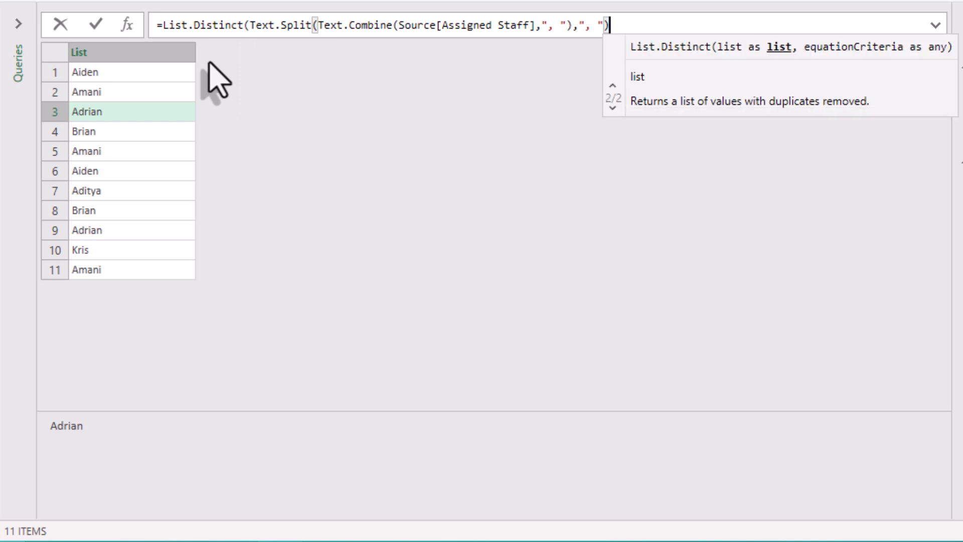
text())
click(294, 132)
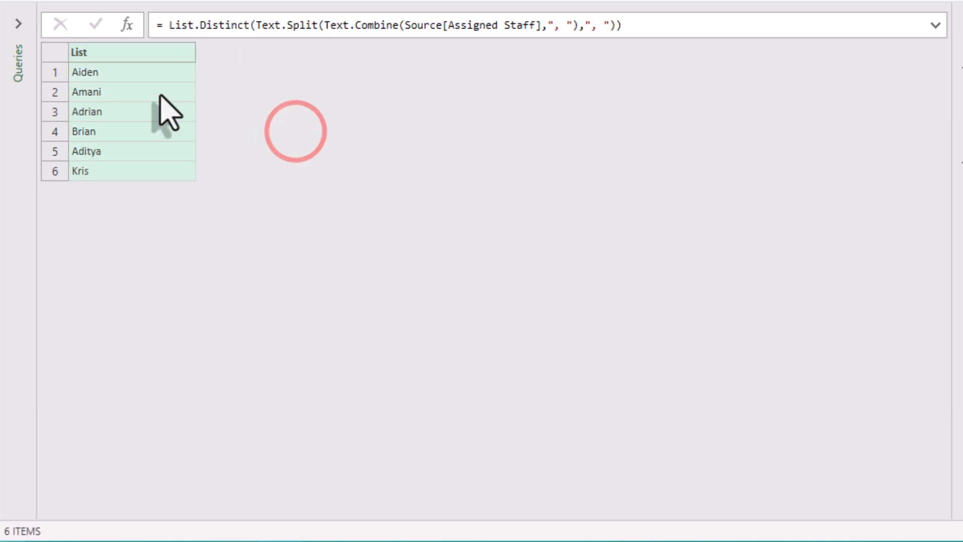
click(120, 70)
click(121, 91)
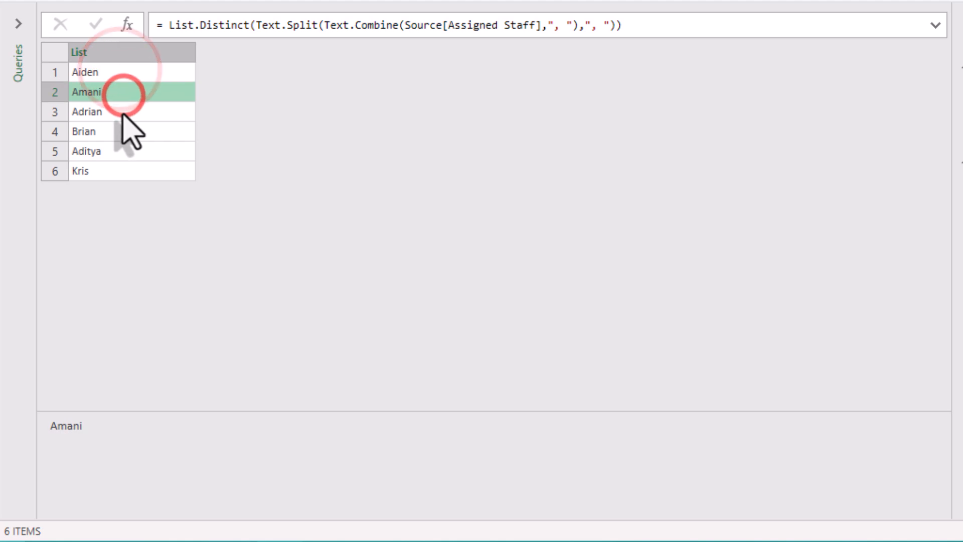
click(125, 111)
click(121, 132)
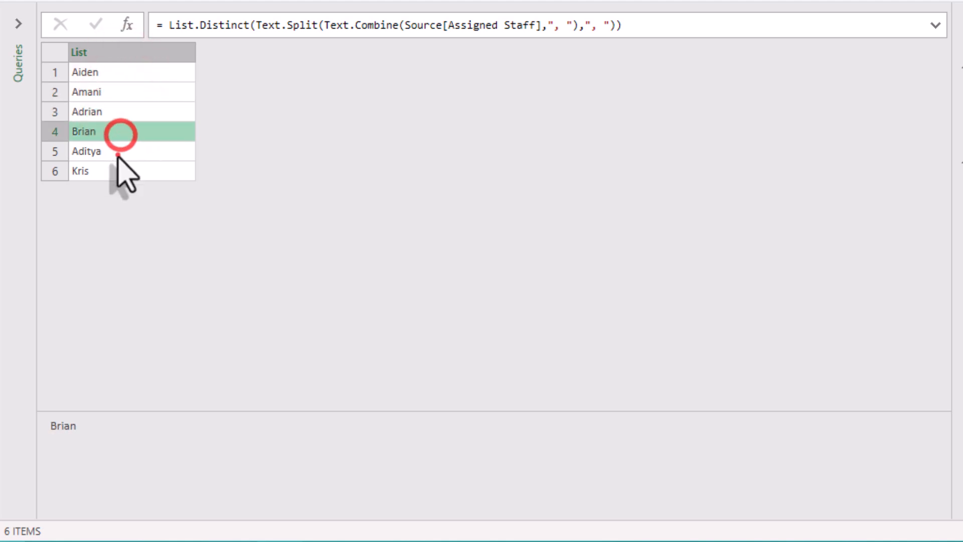
click(117, 151)
Wrap the List.Distinct formula in List.Sort to put the unique staff names in ascending order
click(169, 24)
text(List)
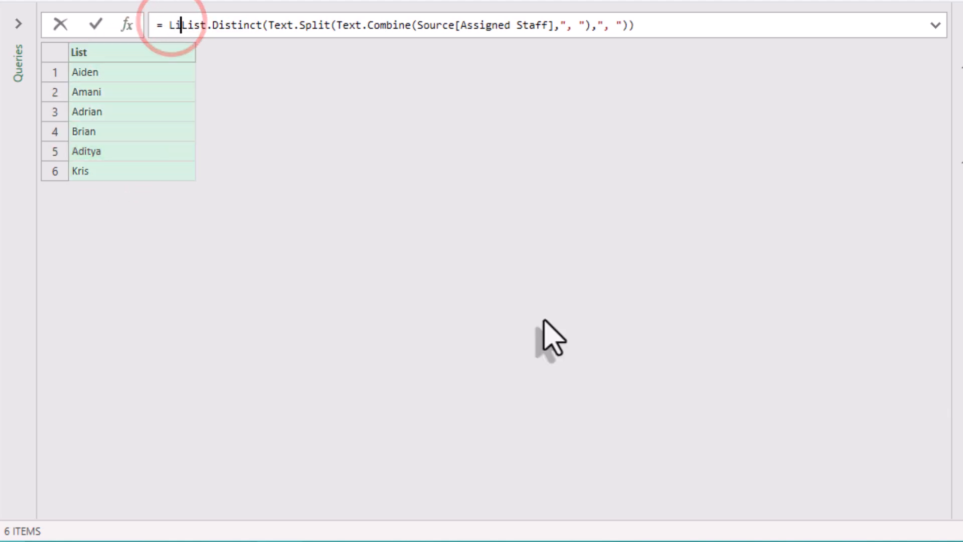
text(.)
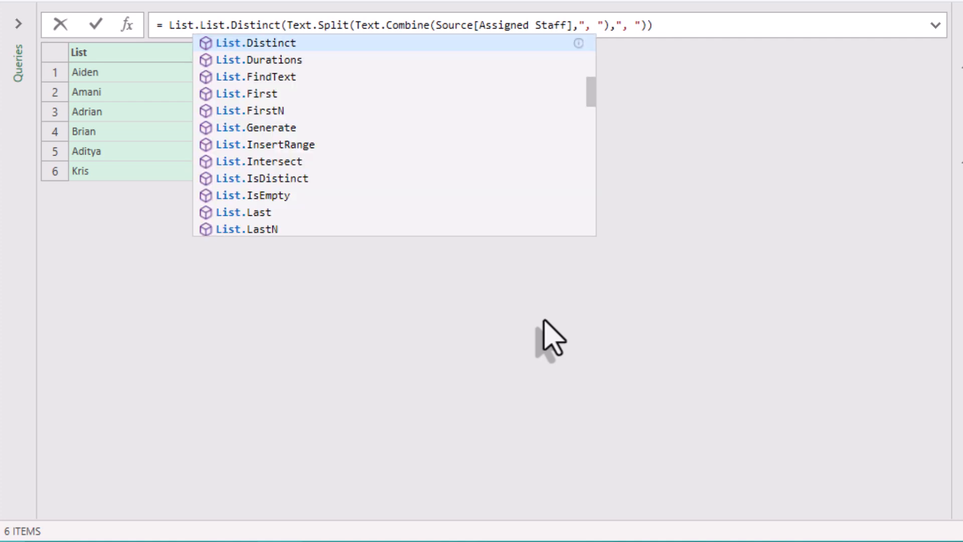
text(Sort()
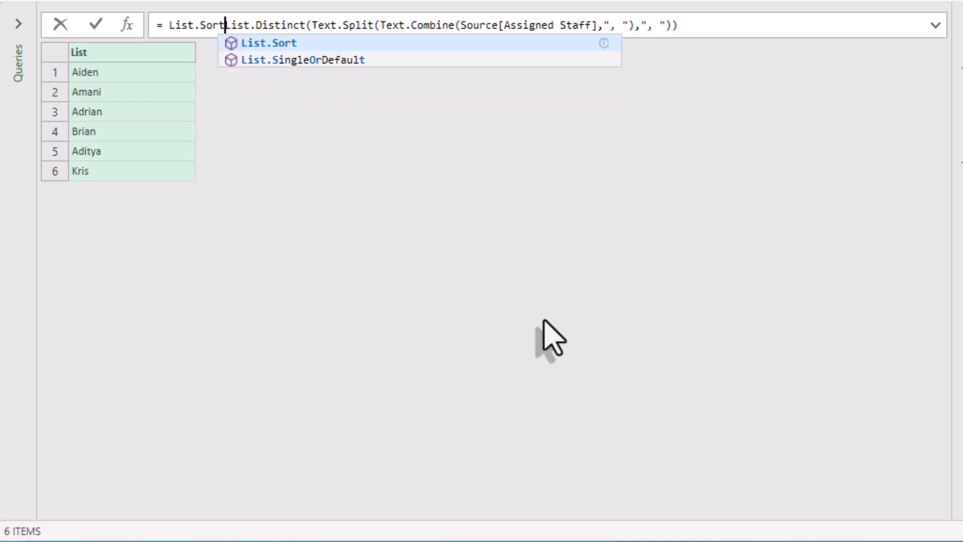
key(End)
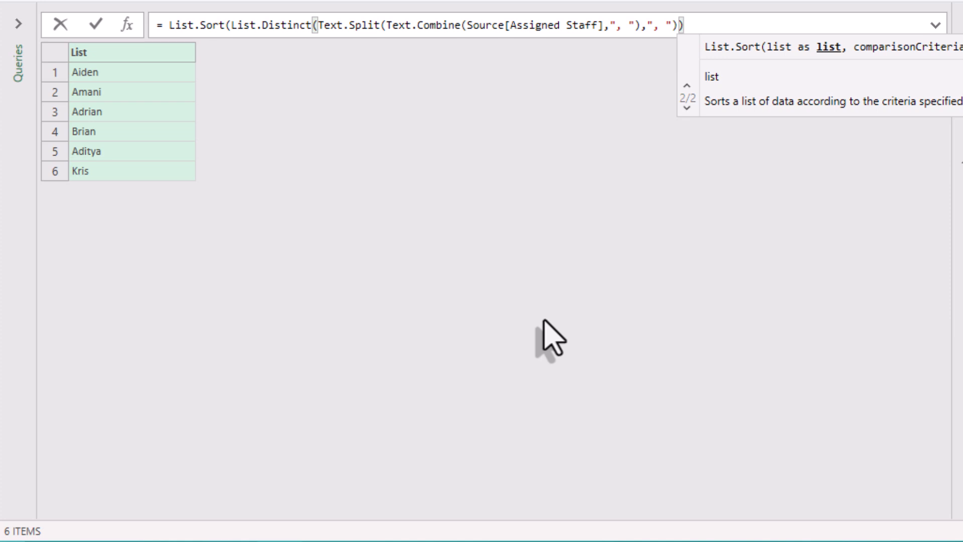
text())
click(545, 322)
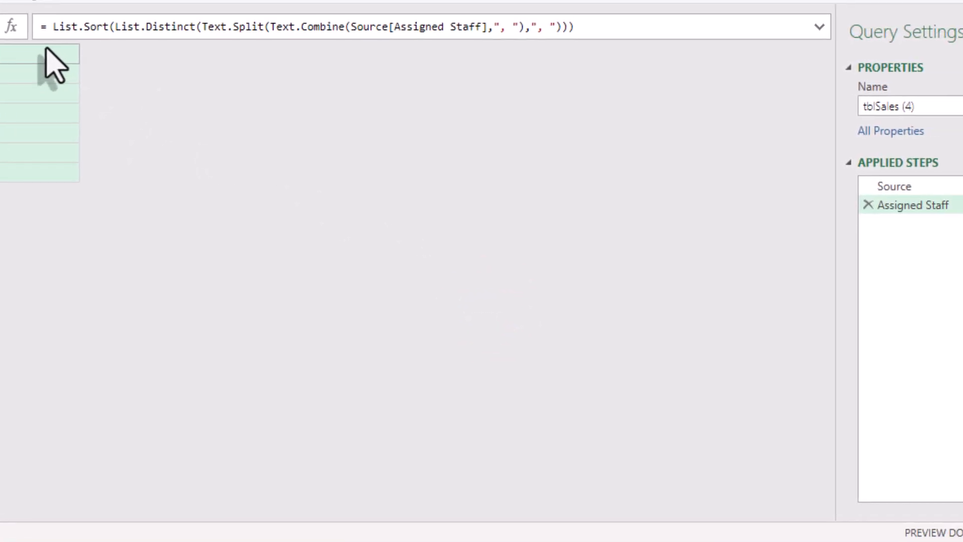
Rename the Assigned Staff applied step as Names
right_click(873, 207)
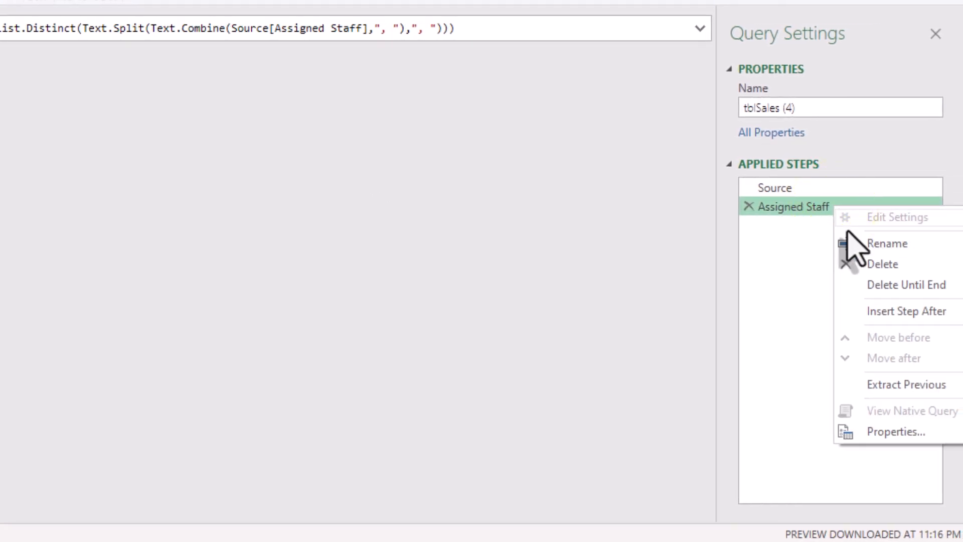
click(867, 241)
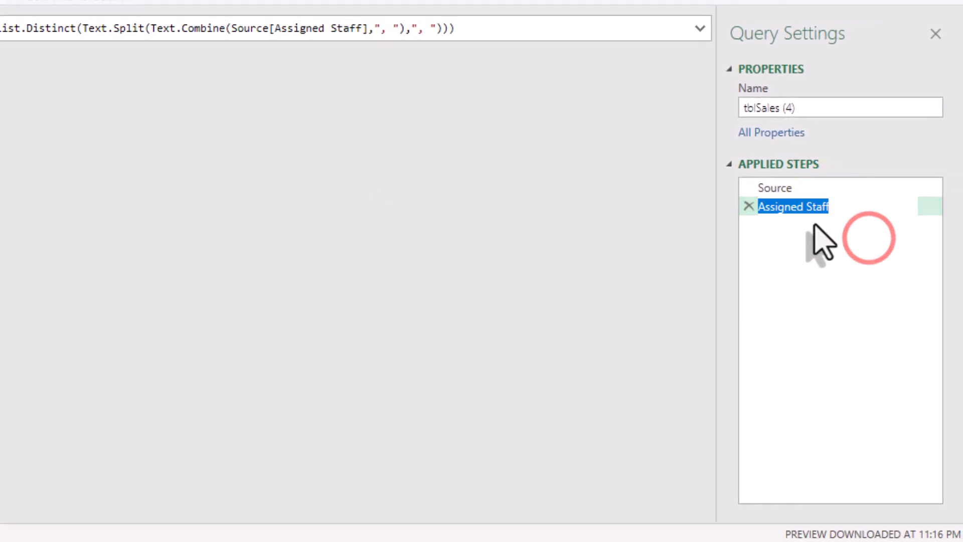
text(Names)
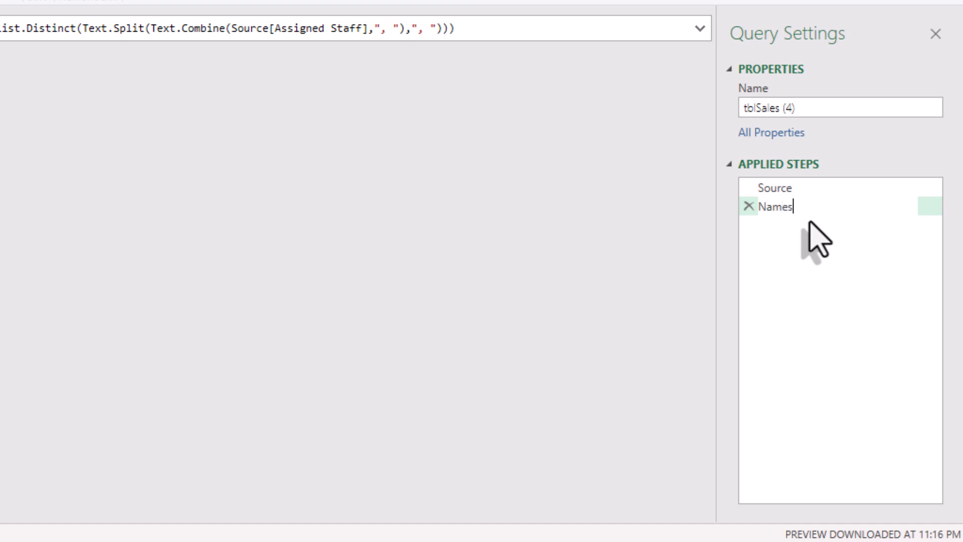
click(810, 220)
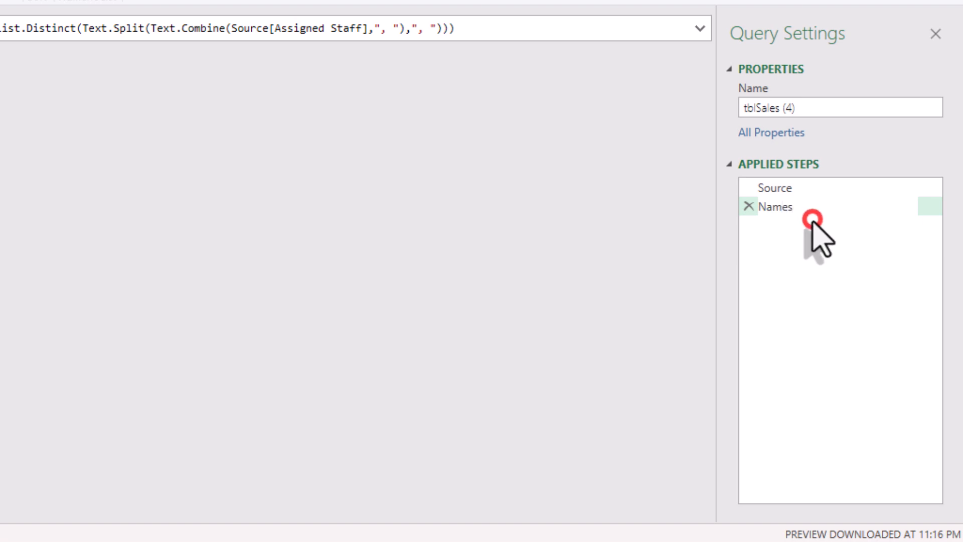
Add a custom step after Names with the formula List.Transform(Names, (x) => Table.FindText(Source,x)[Activity Code])
click(128, 26)
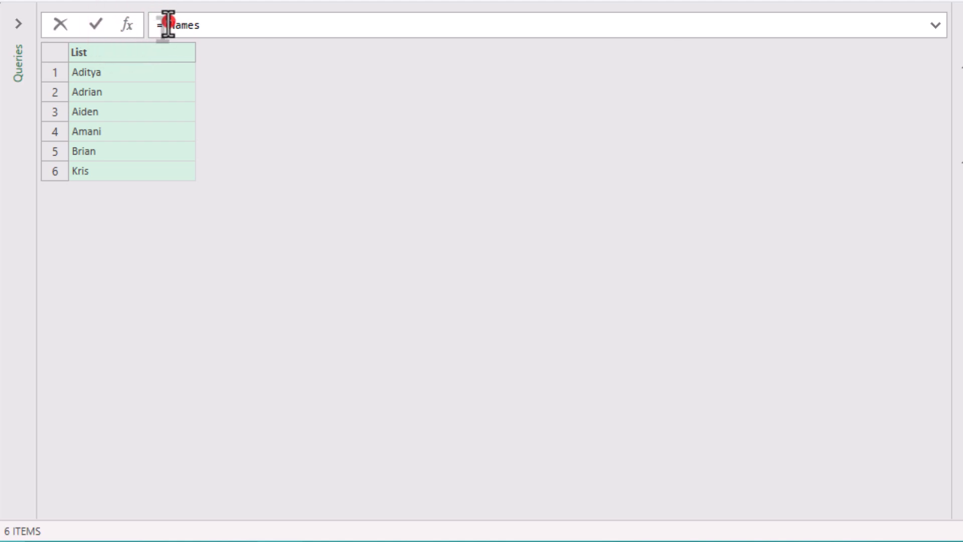
drag(168, 25, 217, 28)
text(Lis)
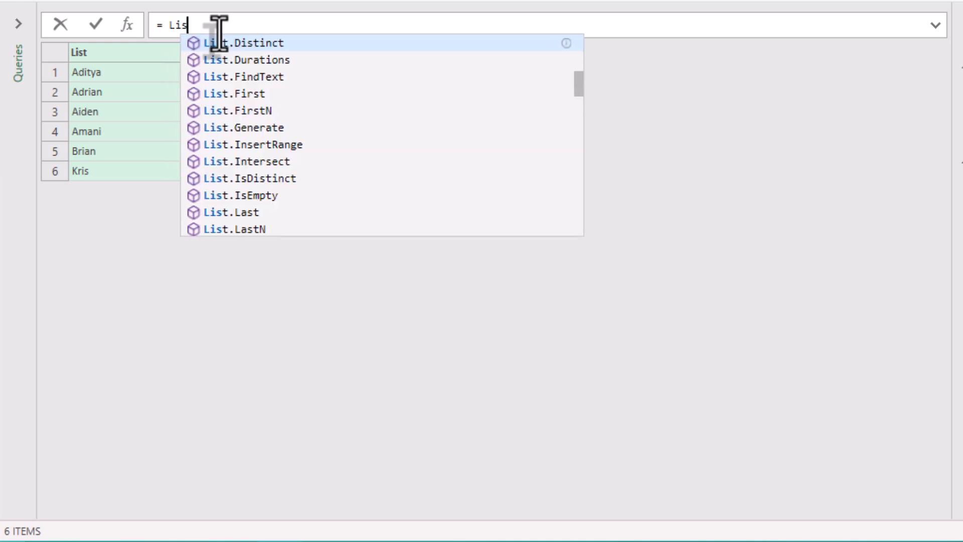
text(t.Transfo)
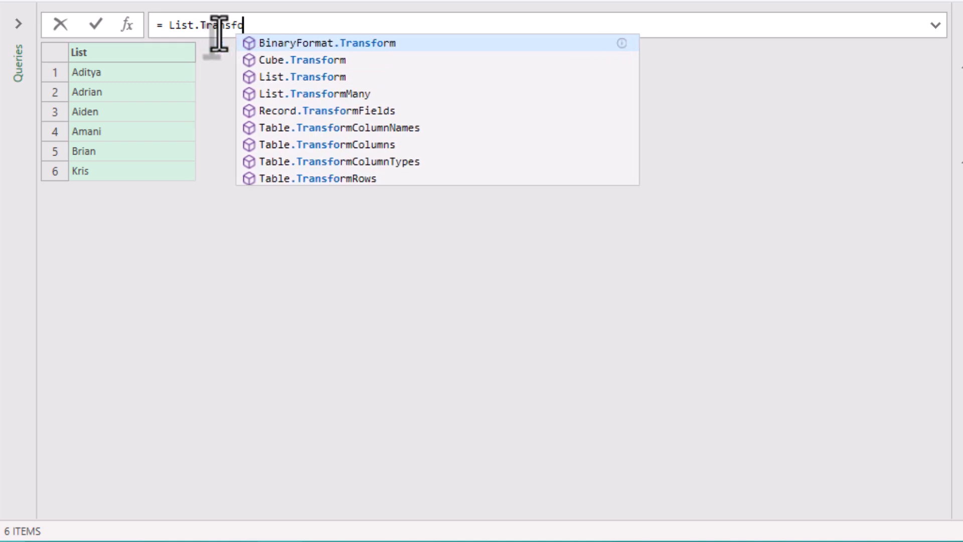
text(rm(Names,)
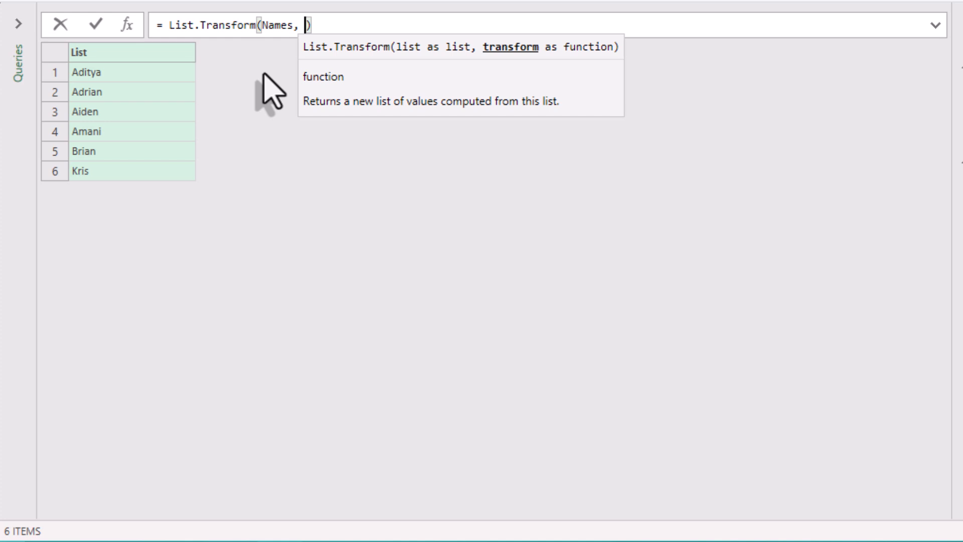
text((x) =>)
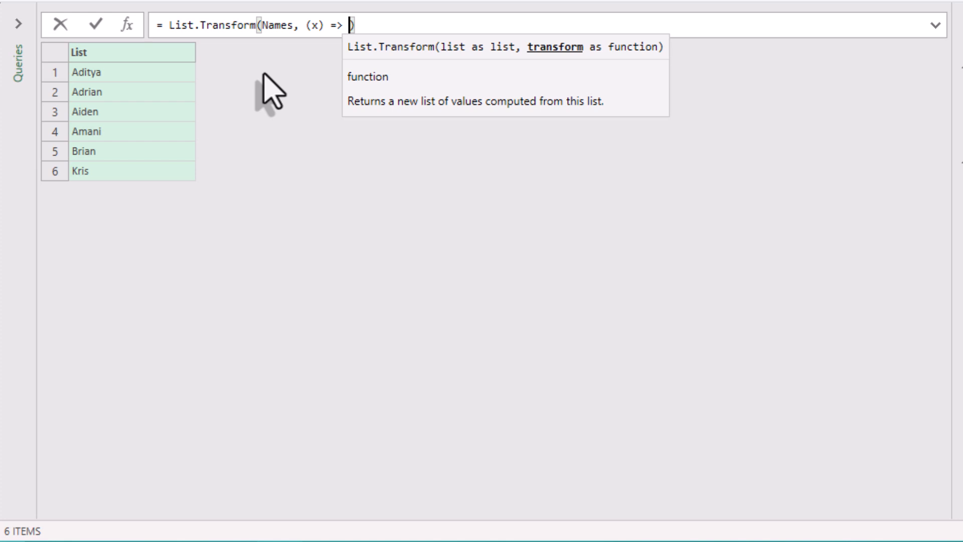
text(Table.Fin)
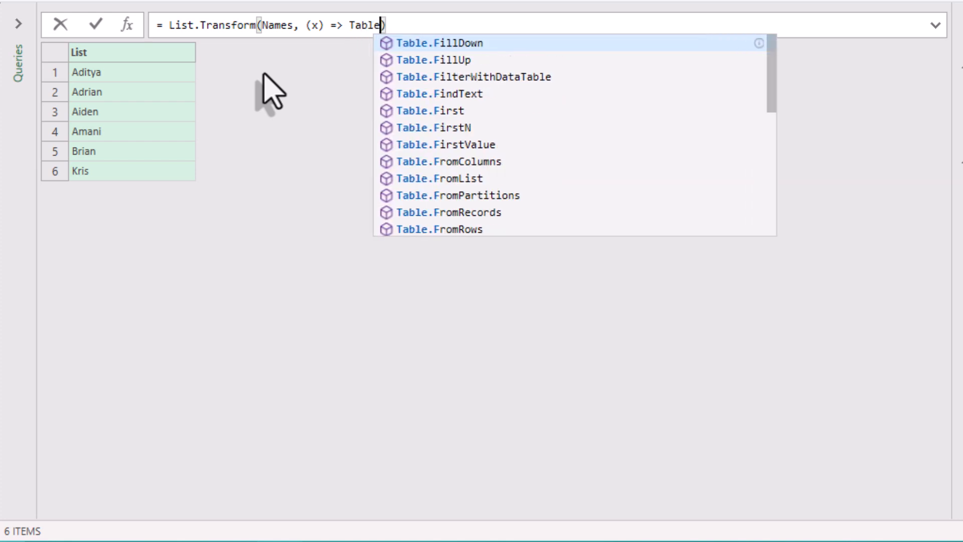
text(dText(Sou)
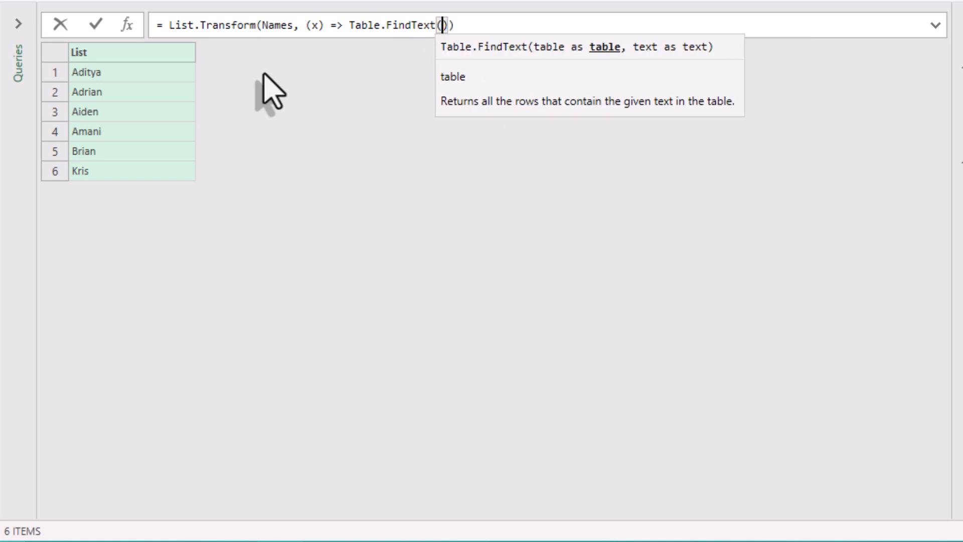
text(rce,x))
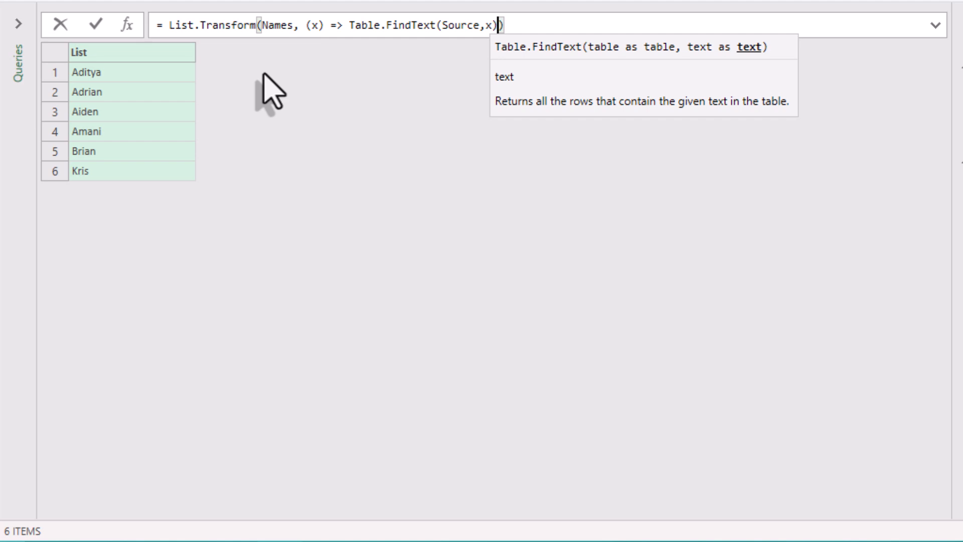
text([Activity)
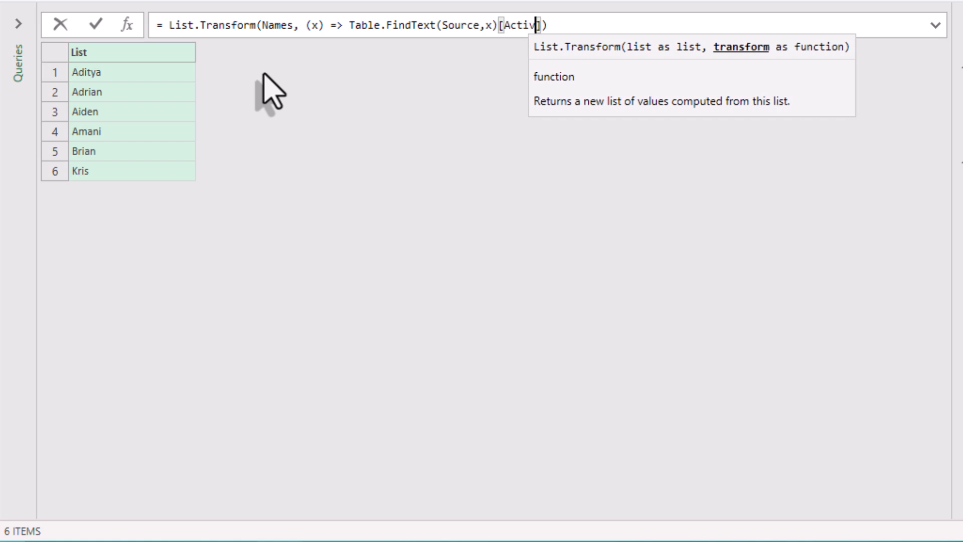
text( Code]))
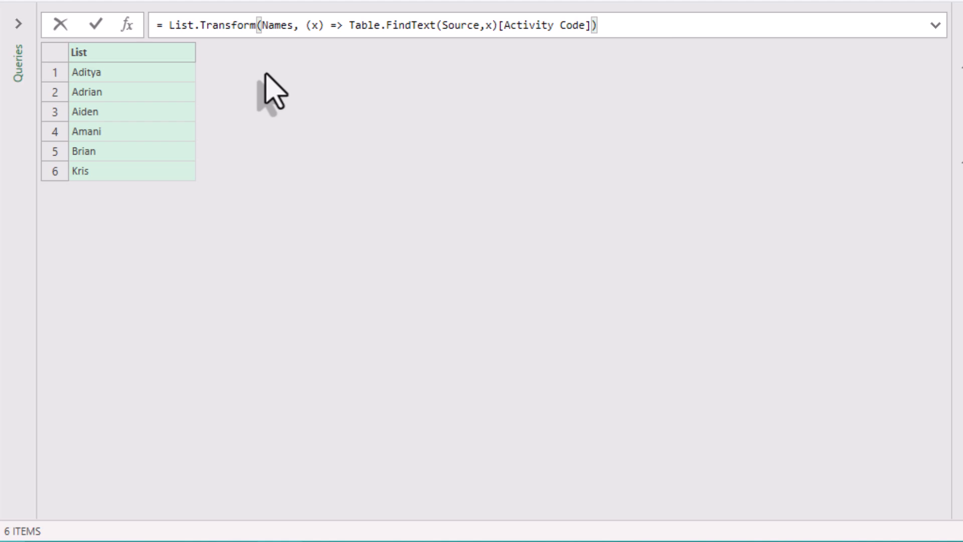
key(Return)
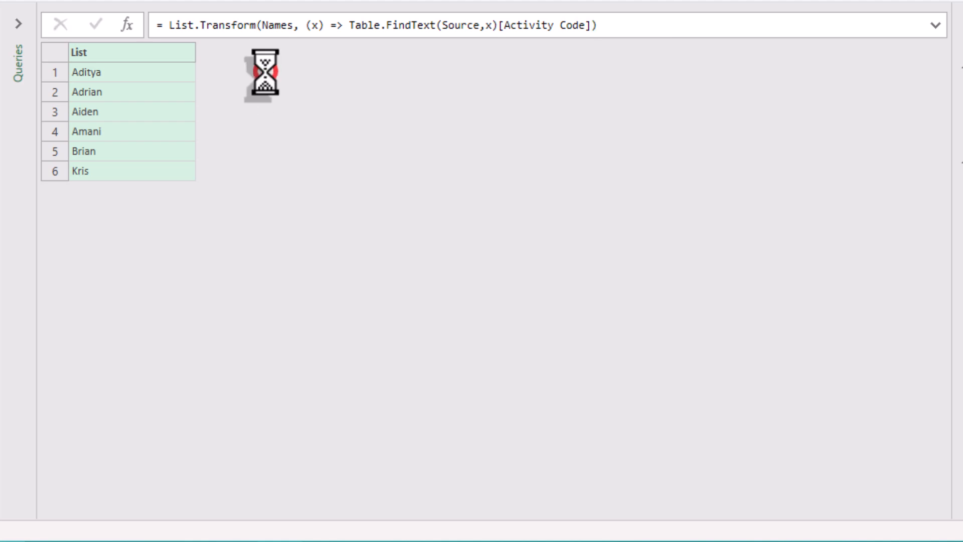
Preview each of the six nested lists to check the activity codes for every staff member
click(148, 73)
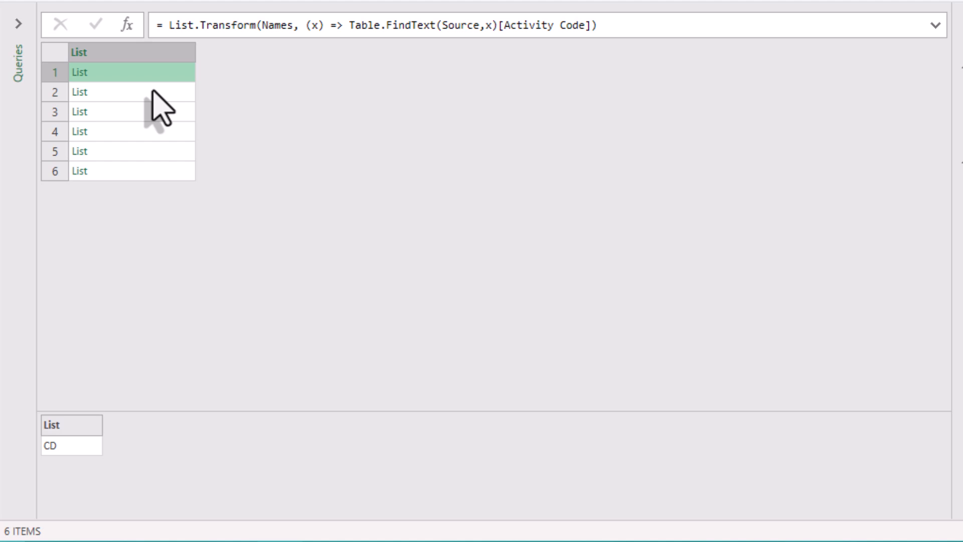
click(151, 91)
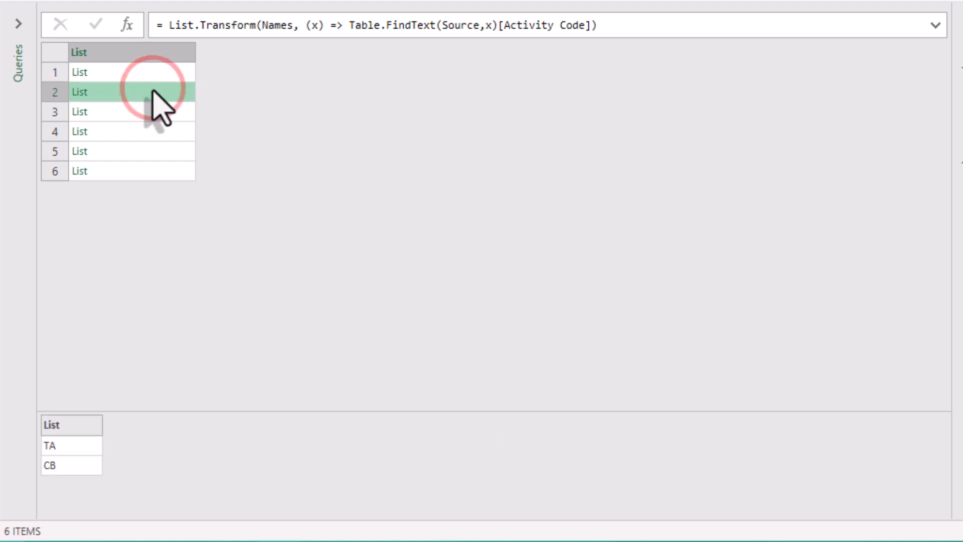
click(154, 113)
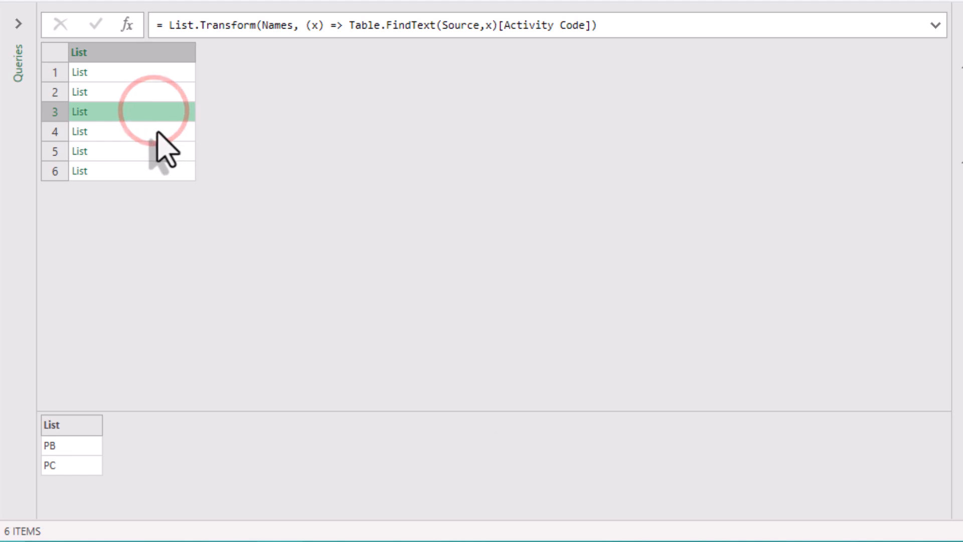
click(155, 131)
click(157, 153)
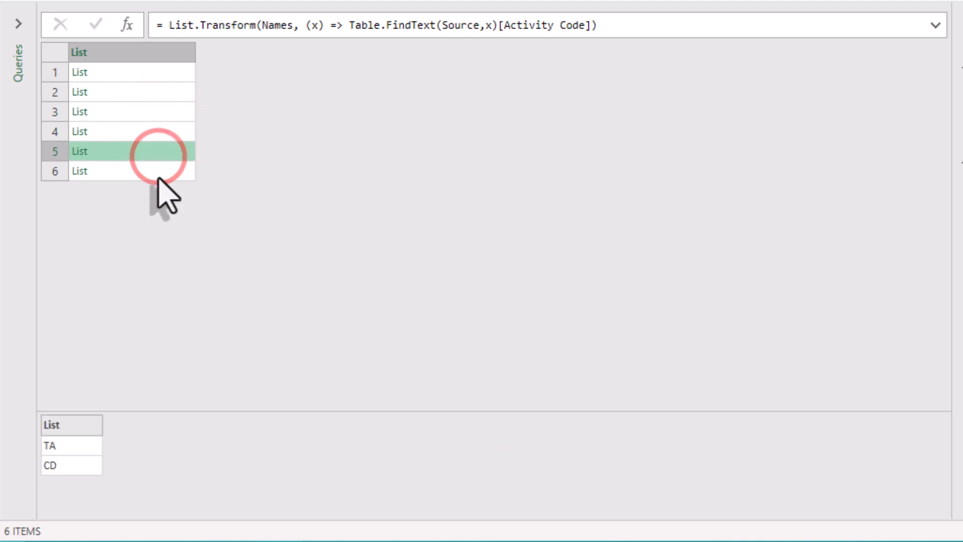
click(158, 173)
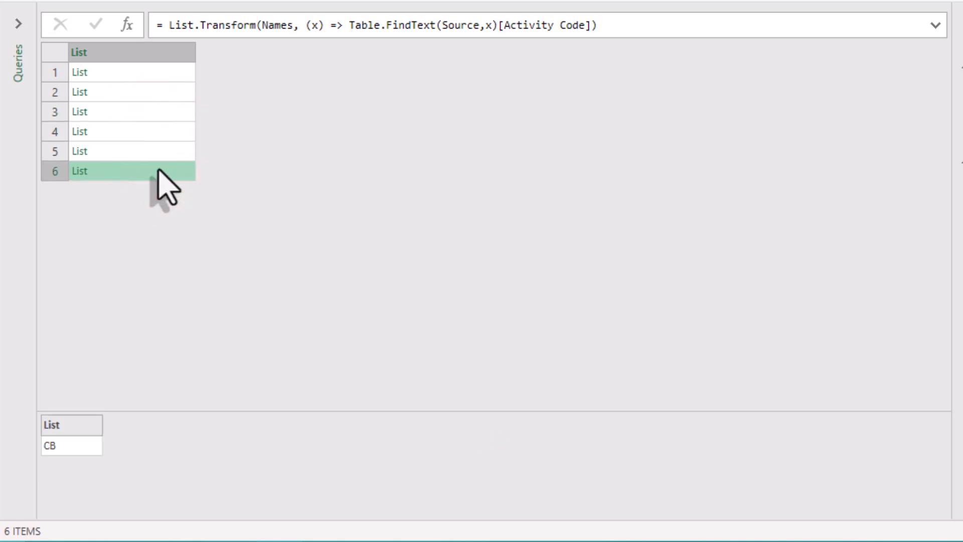
Wrap the List.Transform formula in Table.FromColumns to turn the nested lists into table columns
click(159, 25)
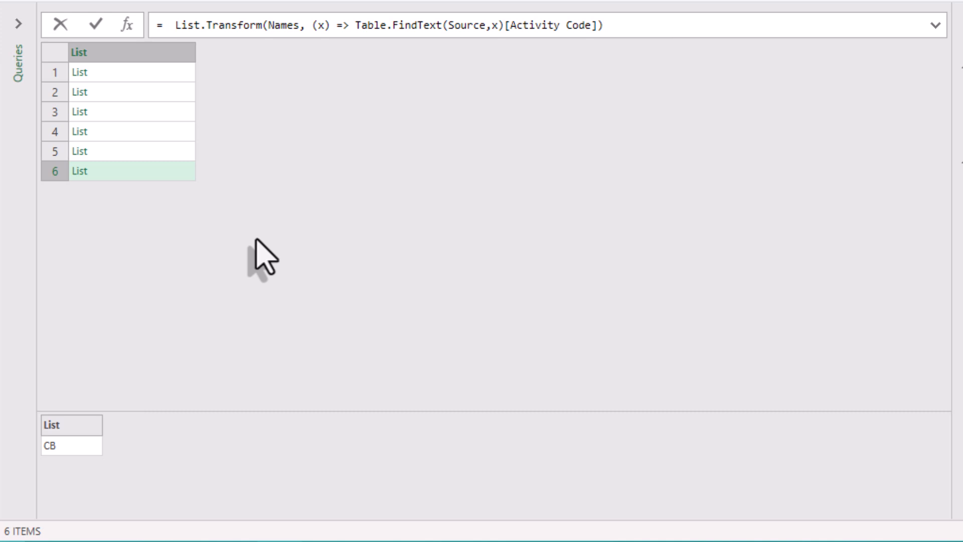
text(T)
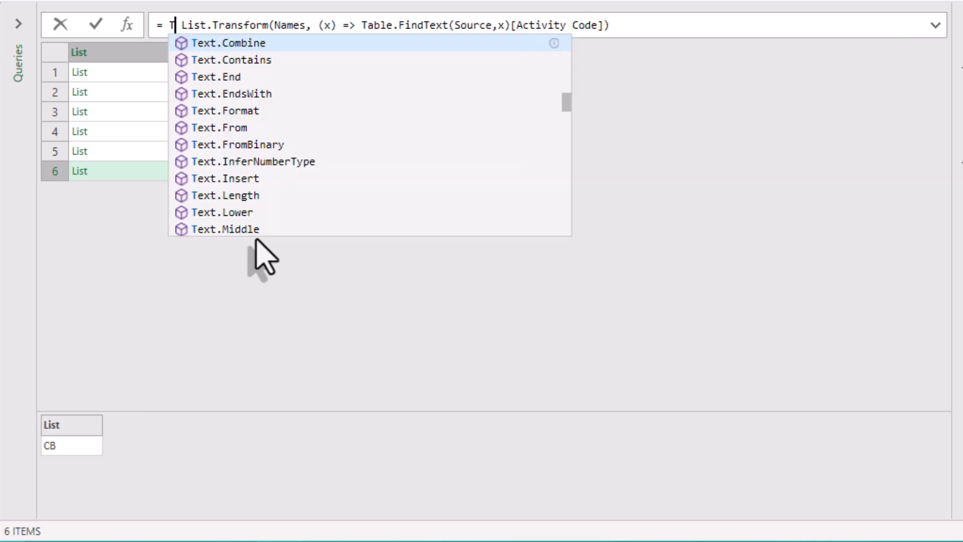
text(ablefr)
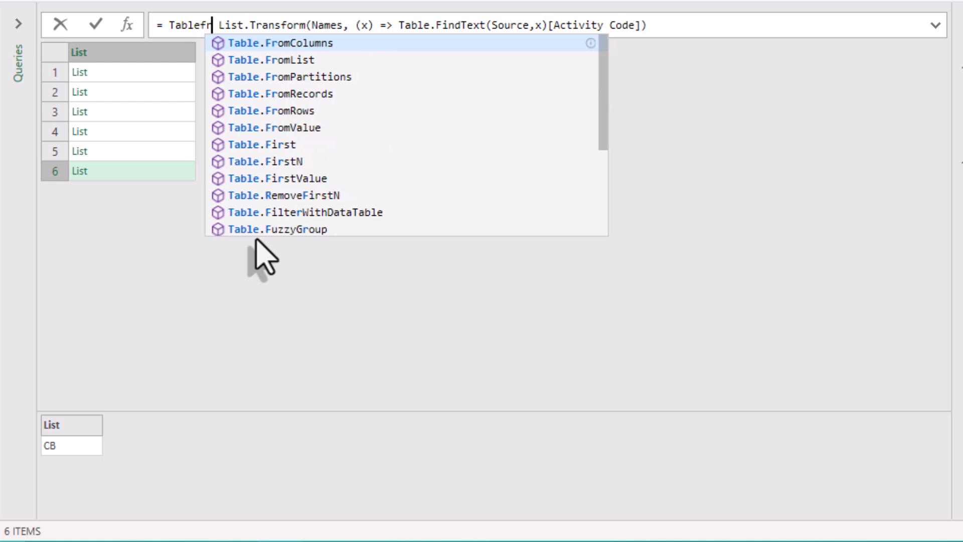
key(Tab)
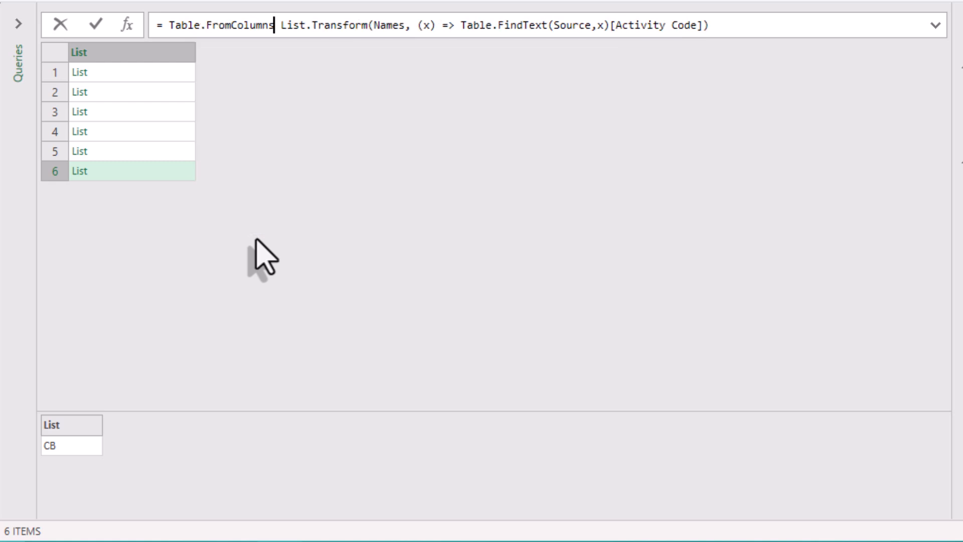
text(()
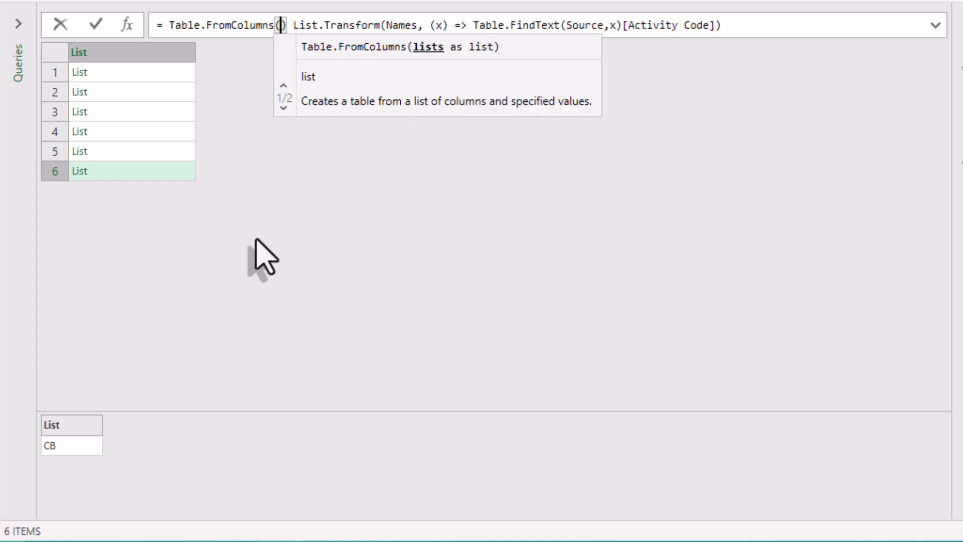
key(Delete)
key(Delete)
key(End)
Add Names as the second argument of Table.FromColumns to supply the column headers, and apply the formula
text(,)
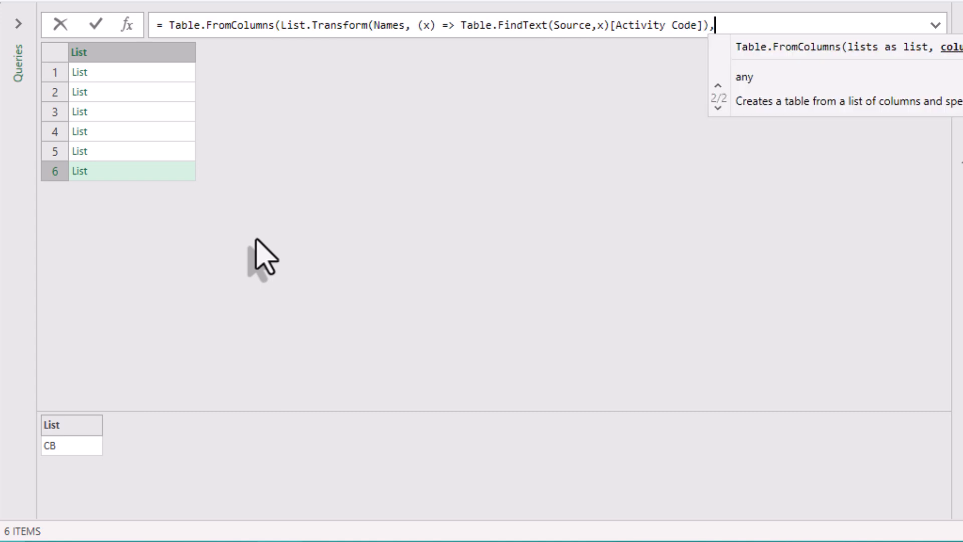
text( Na)
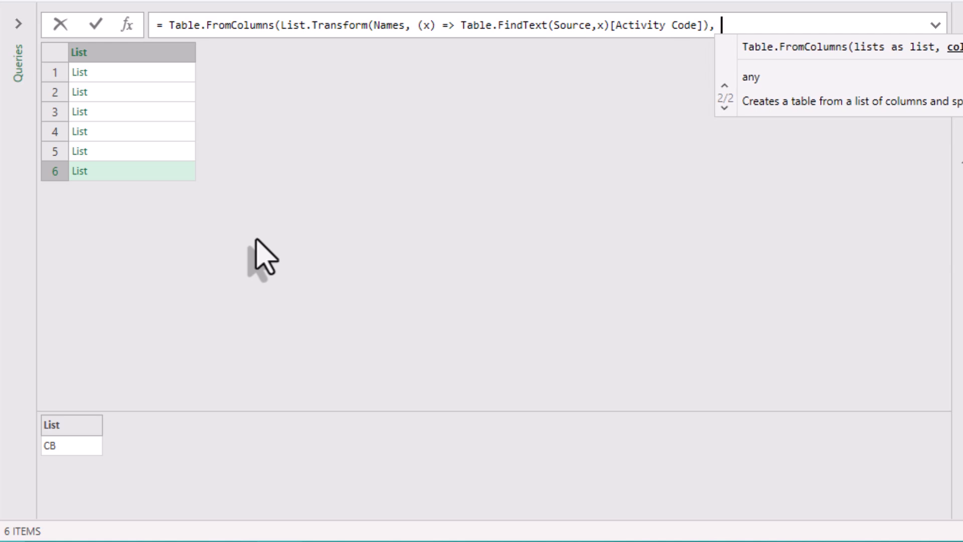
text(mes)
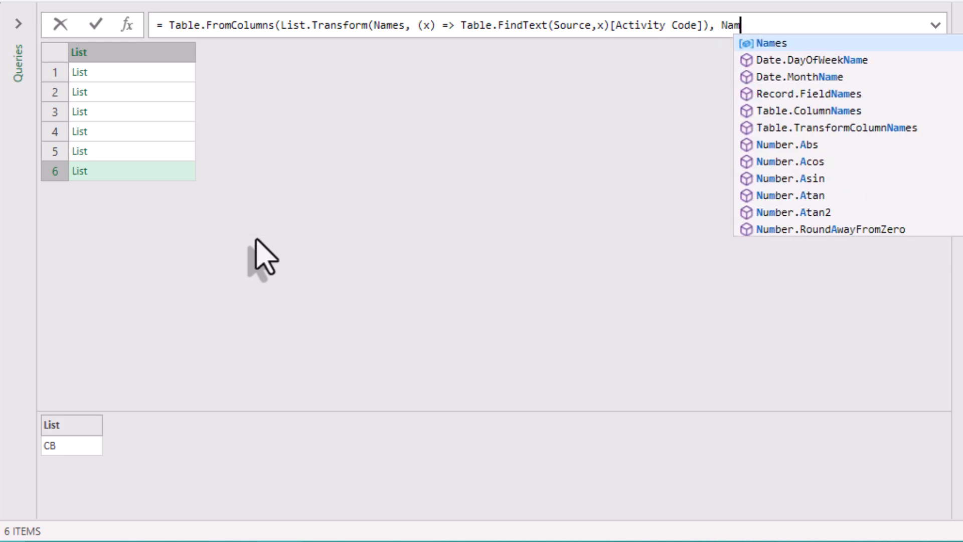
text(()
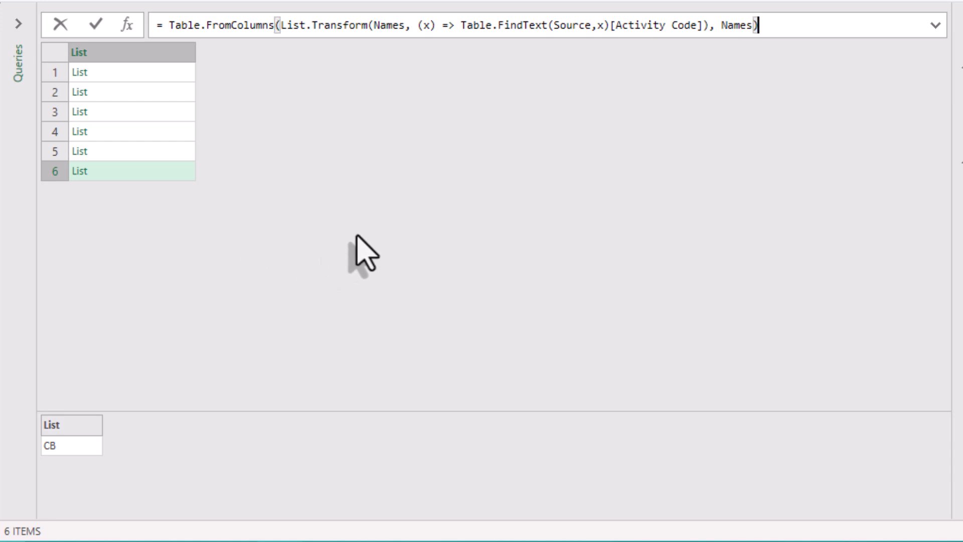
key(Return)
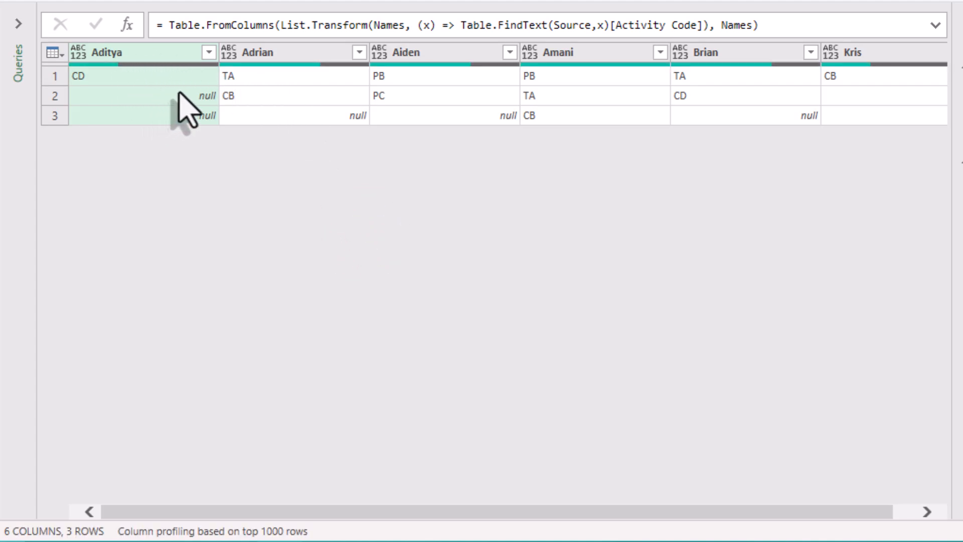
Check the activity codes under each staff column in the resulting table
click(193, 70)
click(303, 73)
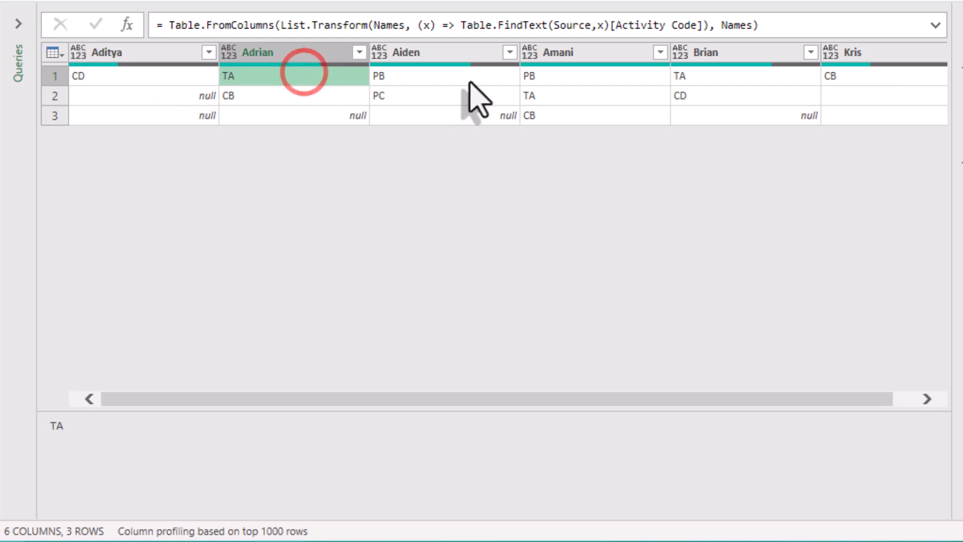
click(483, 76)
click(600, 81)
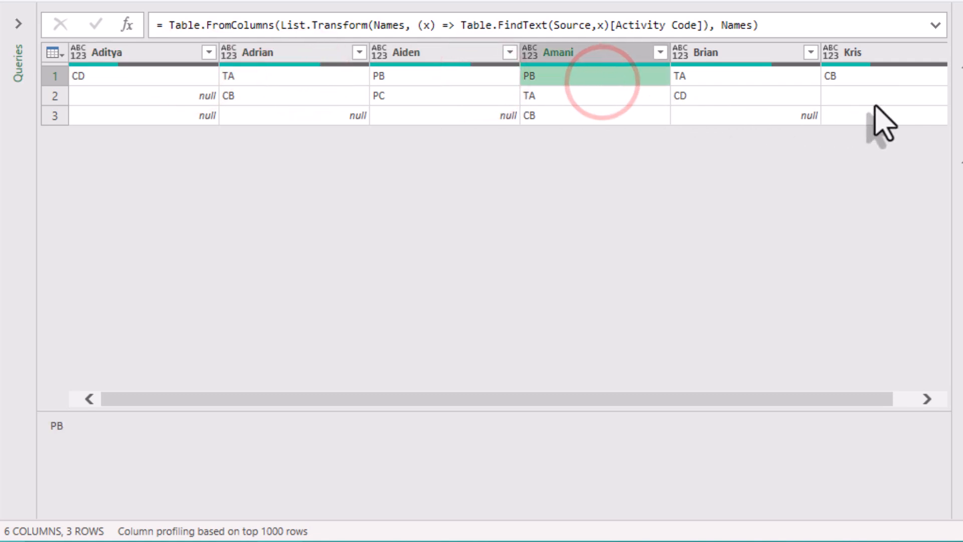
click(778, 95)
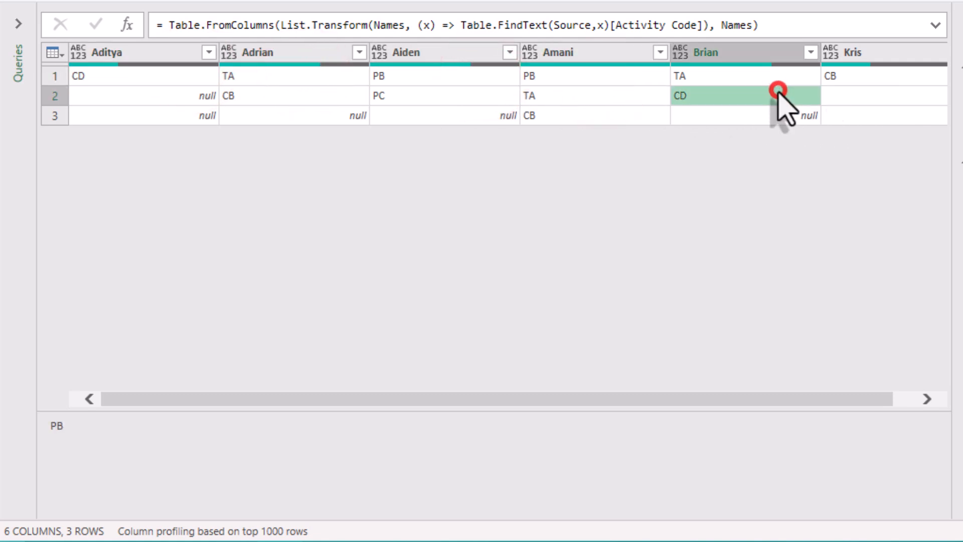
click(835, 79)
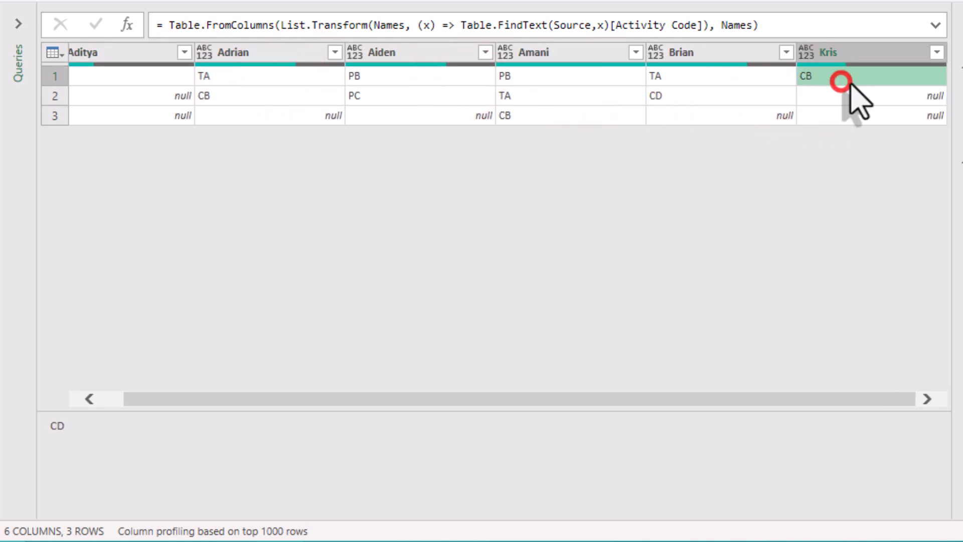
click(677, 193)
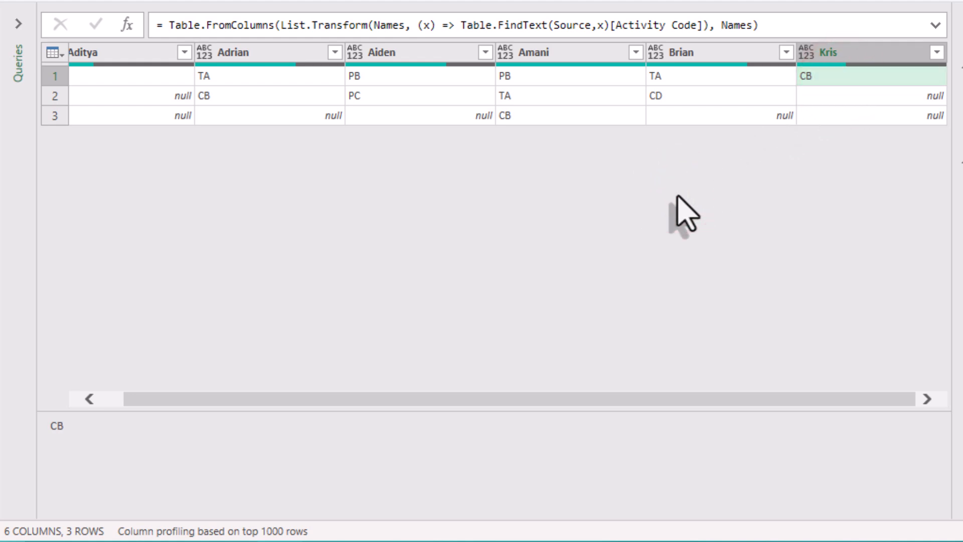